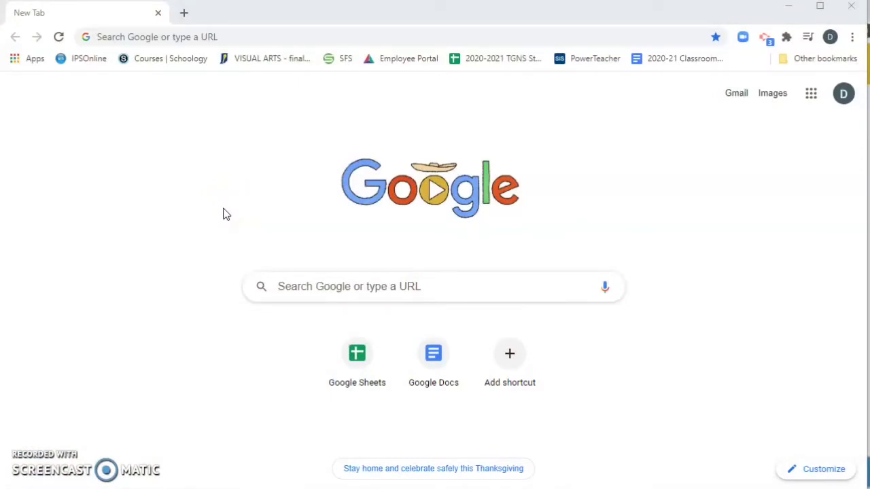
Enter pixlr.com in Chrome's address bar to load the Pixlr home page
left_click(281, 36)
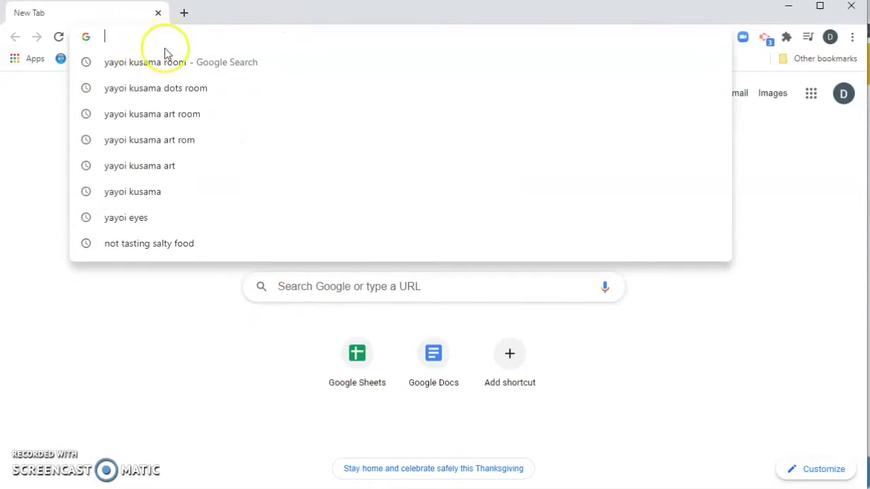
type("p")
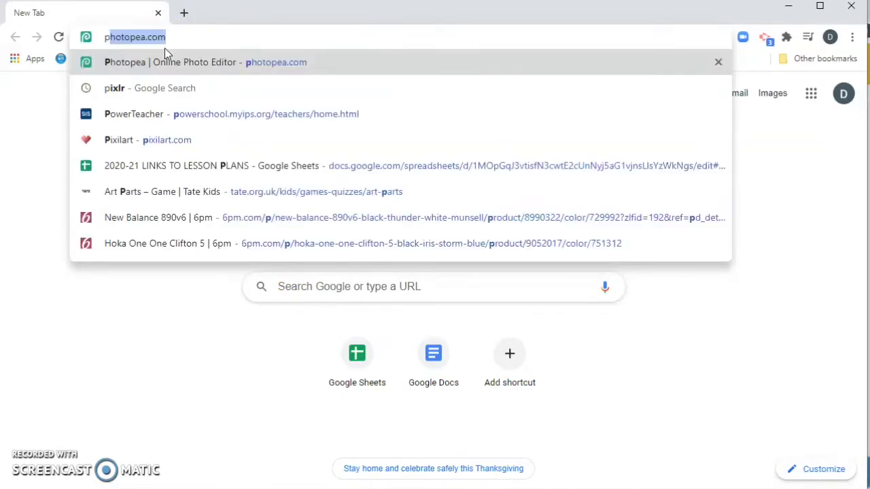
type("ixl")
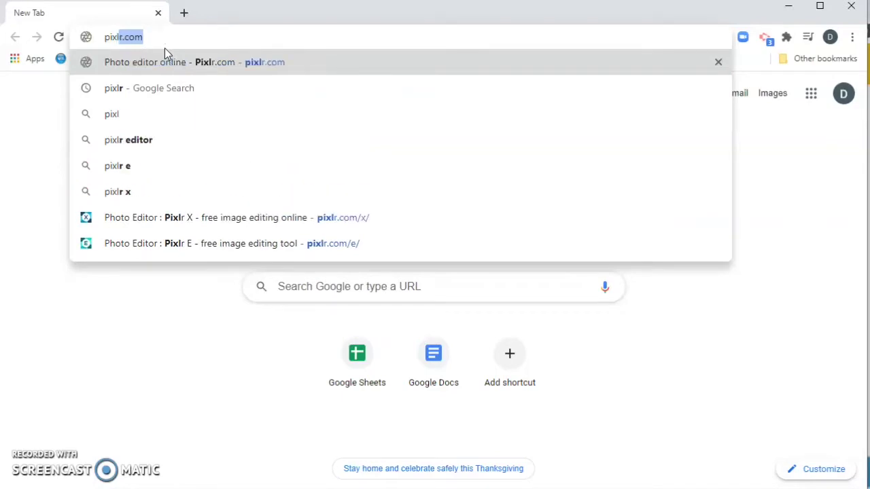
type("r.com")
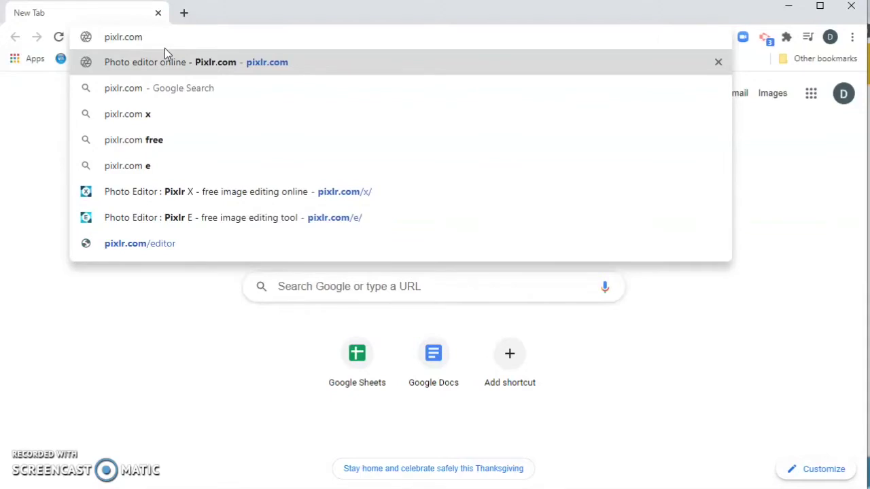
key("Return")
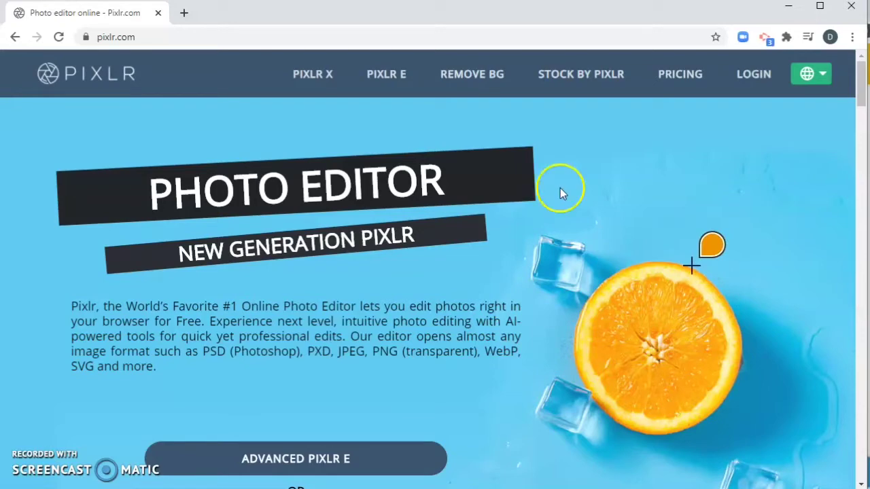
Scroll the Pixlr homepage and launch the PLAYFUL PIXLR X editor
scroll(553, 202, "down", 3)
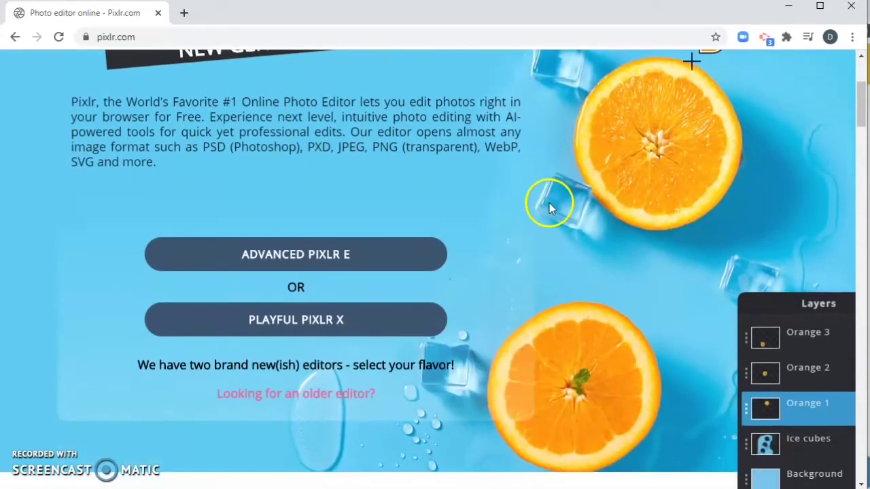
scroll(553, 202, "up", 1)
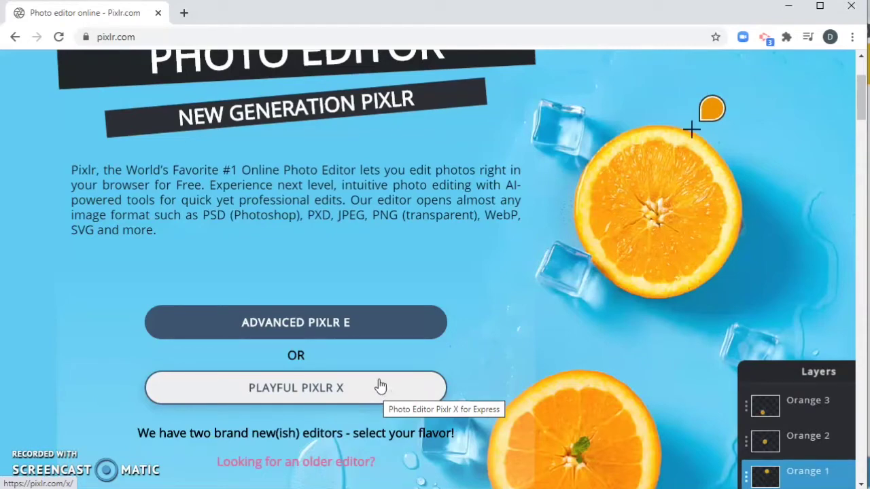
left_click(378, 384)
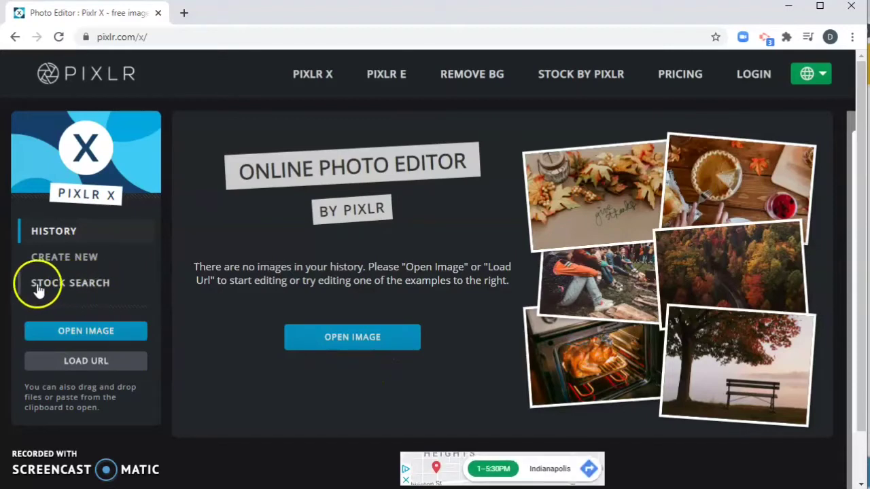
In Stock Search, replace the 'cake' term with 'room' and search
left_click(80, 286)
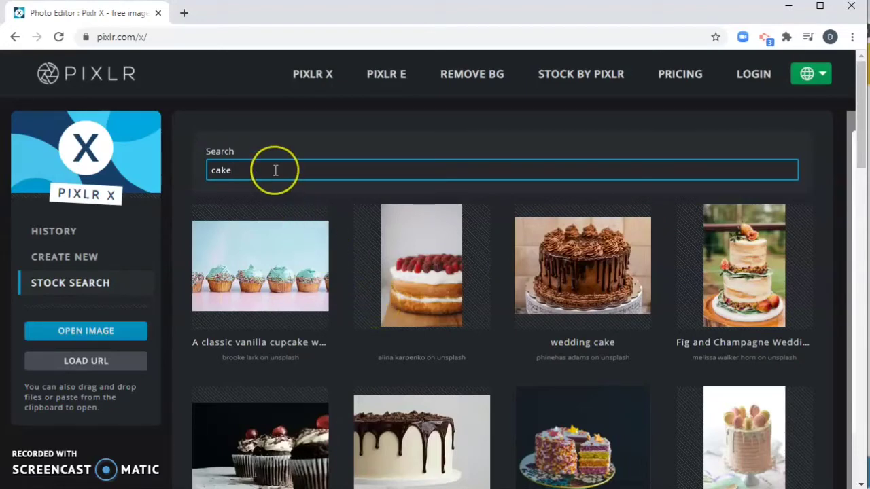
scroll(607, 291, "down", 1)
scroll(607, 290, "down", 3)
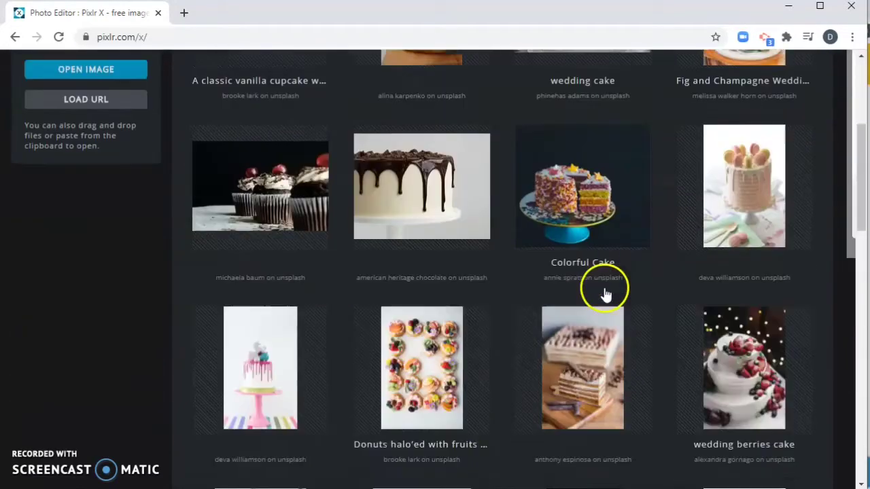
scroll(607, 292, "down", 4)
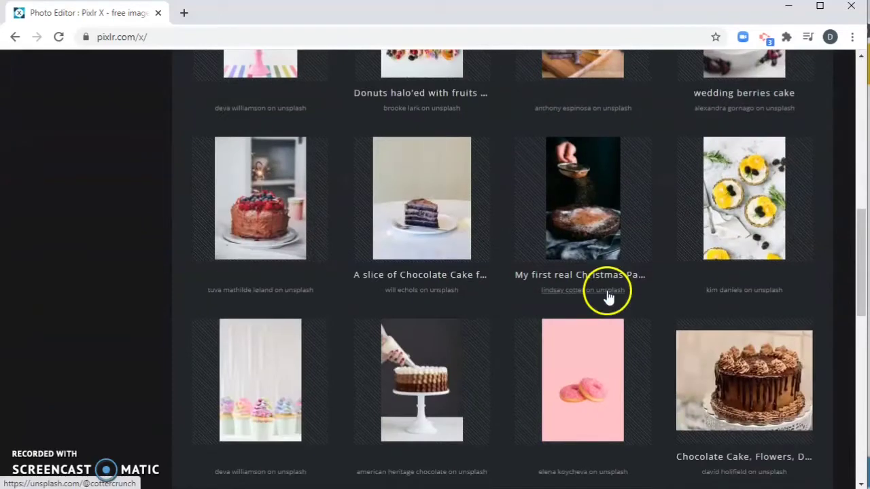
scroll(607, 292, "up", 8)
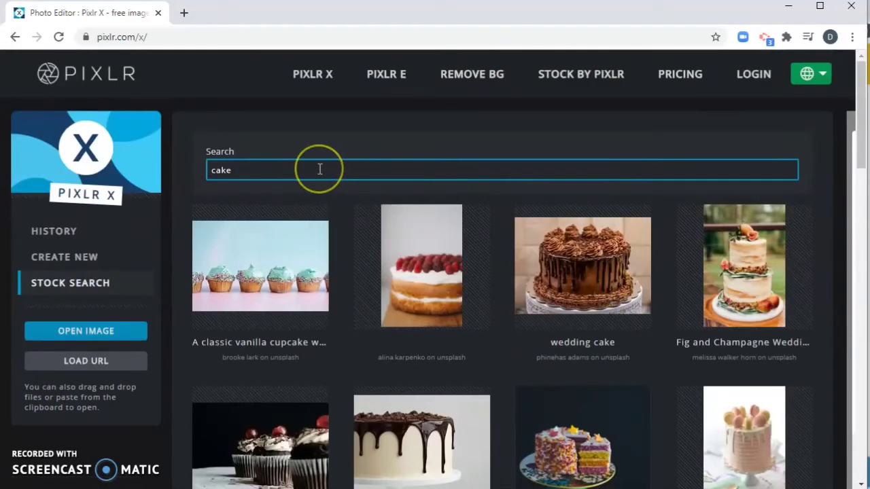
key("BackSpace")
key("BackSpace")
key("BackSpace")
key("BackSpace")
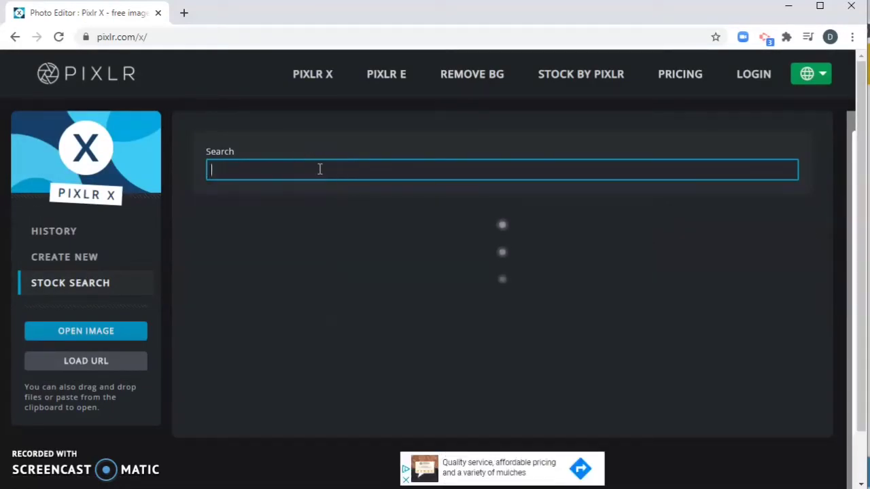
left_click(297, 159)
left_click(252, 172)
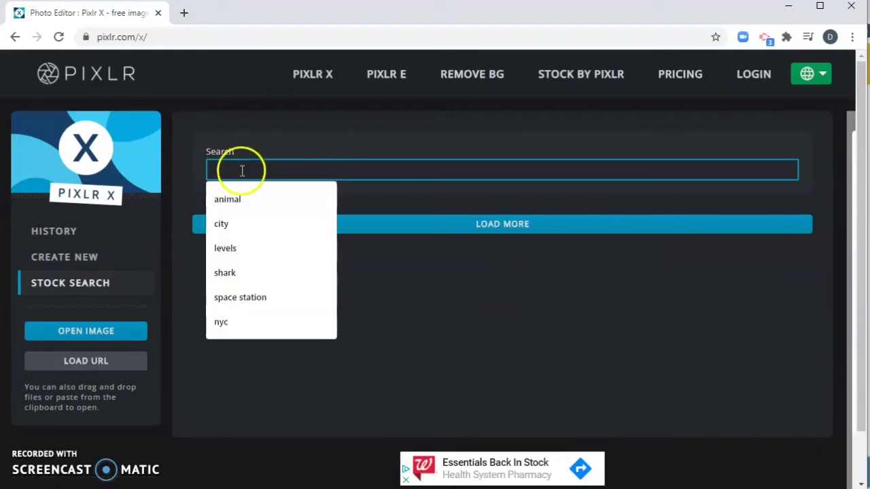
type("room")
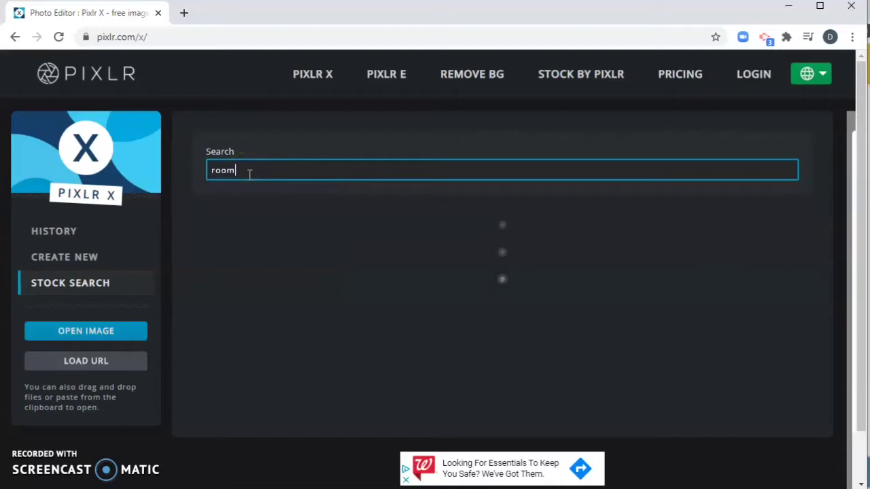
left_click(294, 172)
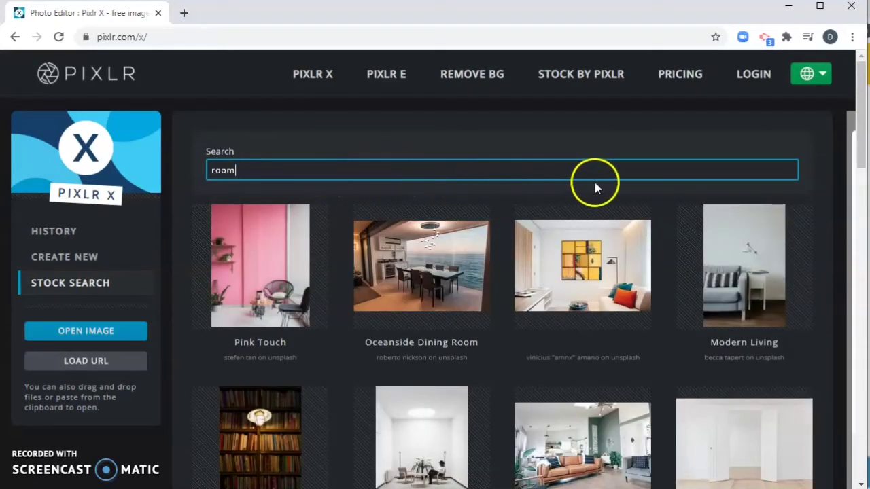
Scroll the room results and choose the 5274 x 3517 Room interior photo
scroll(593, 186, "down", 1)
scroll(591, 193, "down", 5)
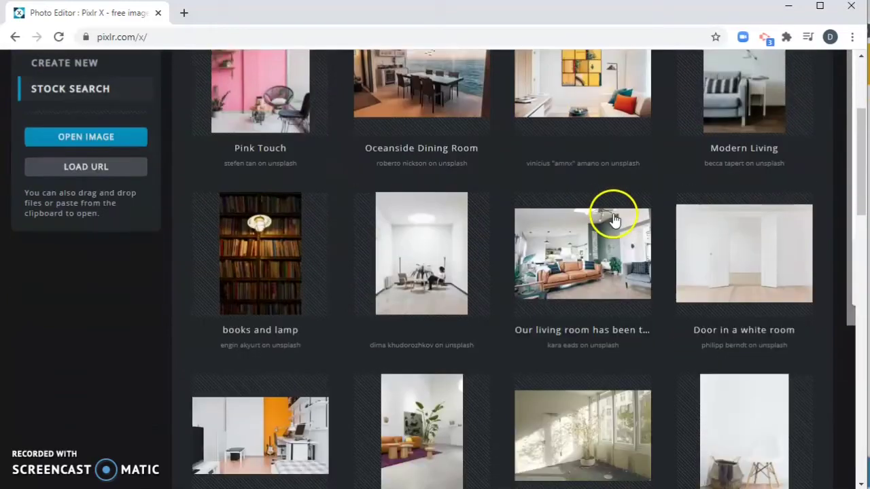
scroll(625, 227, "down", 2)
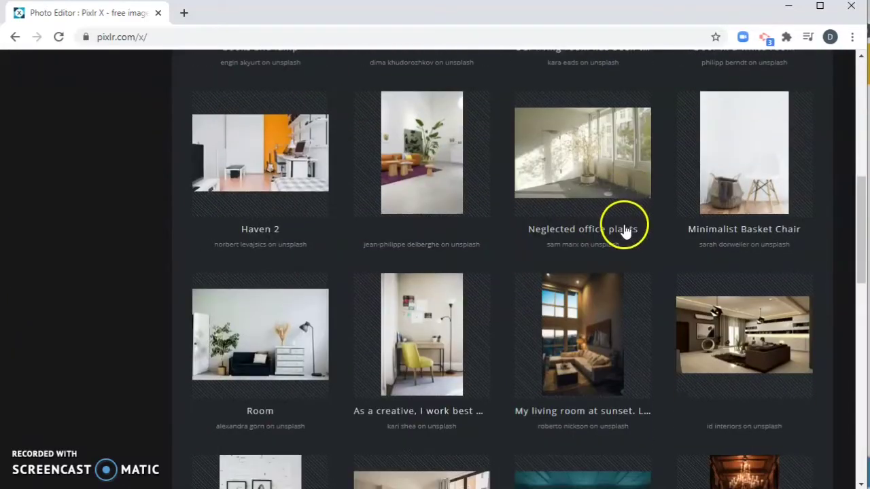
scroll(624, 231, "down", 2)
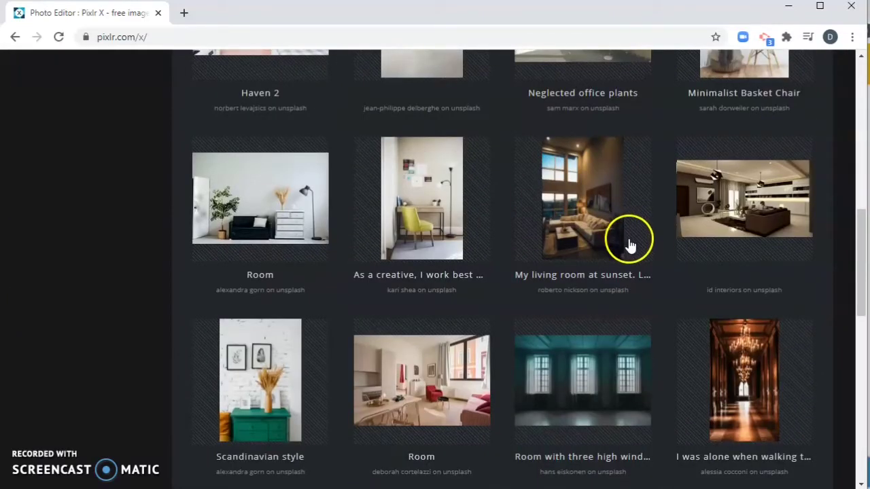
scroll(628, 246, "down", 4)
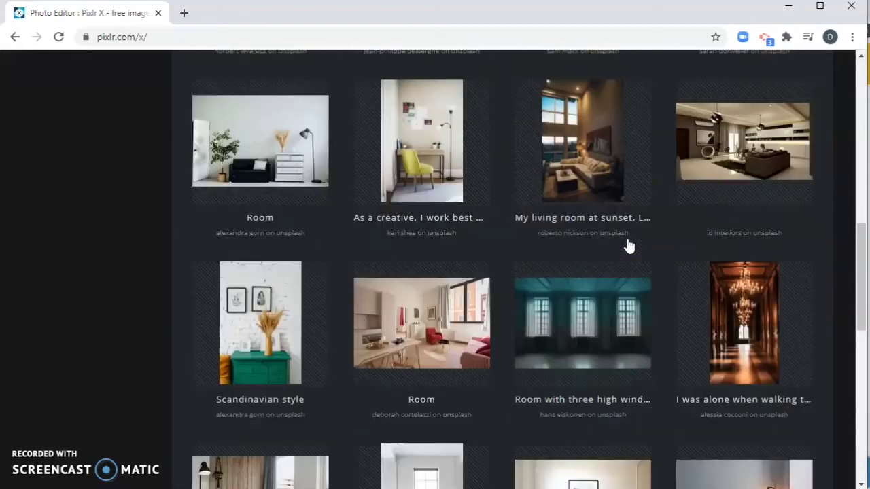
scroll(628, 246, "down", 2)
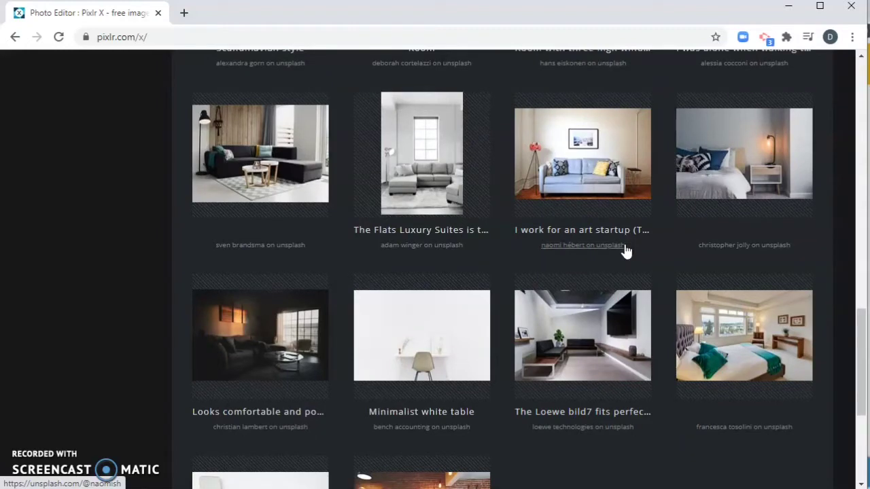
scroll(626, 252, "up", 10)
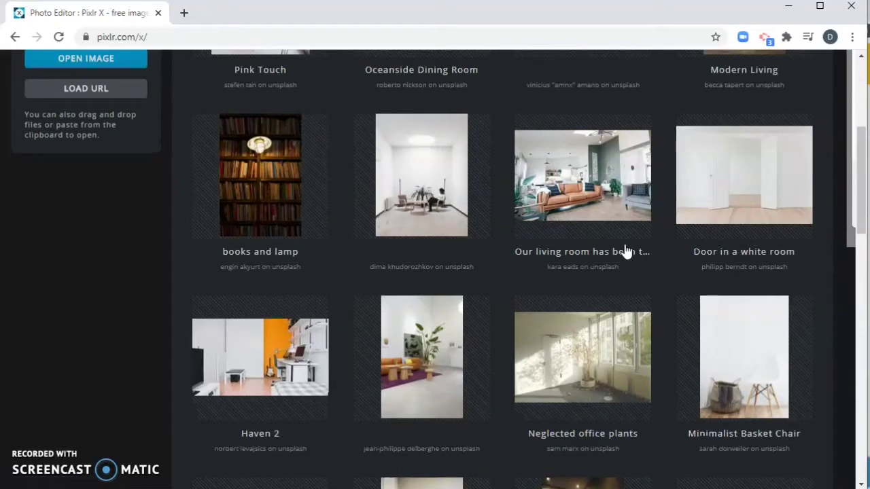
scroll(626, 252, "down", 5)
left_click(461, 311)
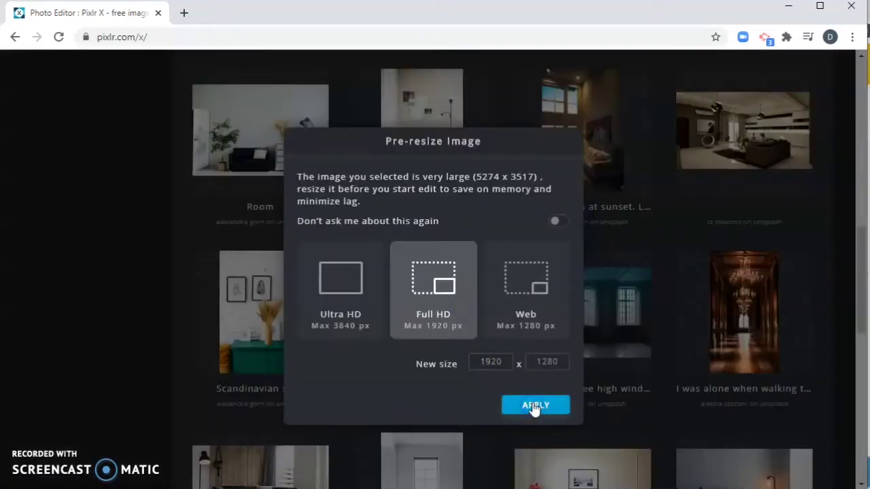
Open the Room photo at Full HD 1920 x 1280 and browse the COLORS effects
left_click(536, 405)
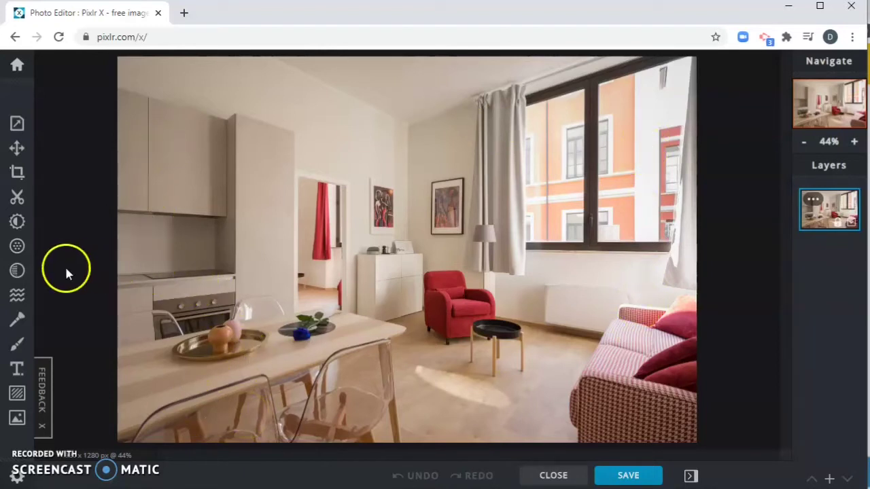
left_click(17, 271)
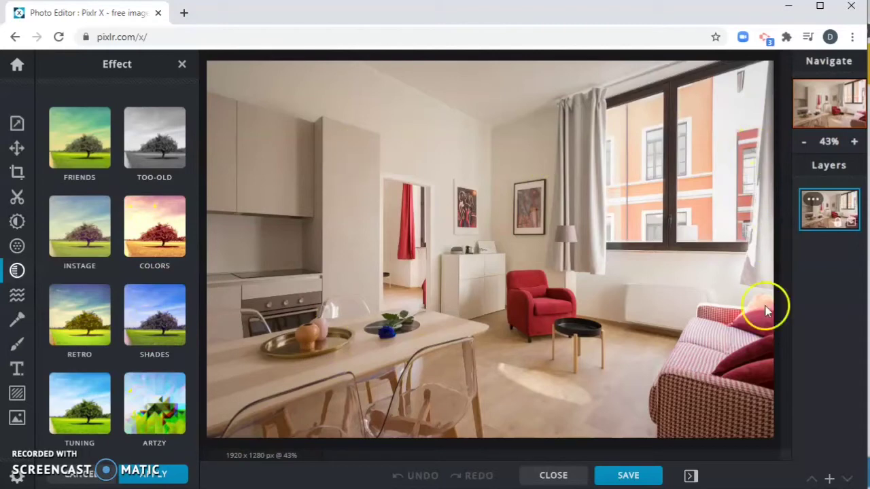
left_click(161, 216)
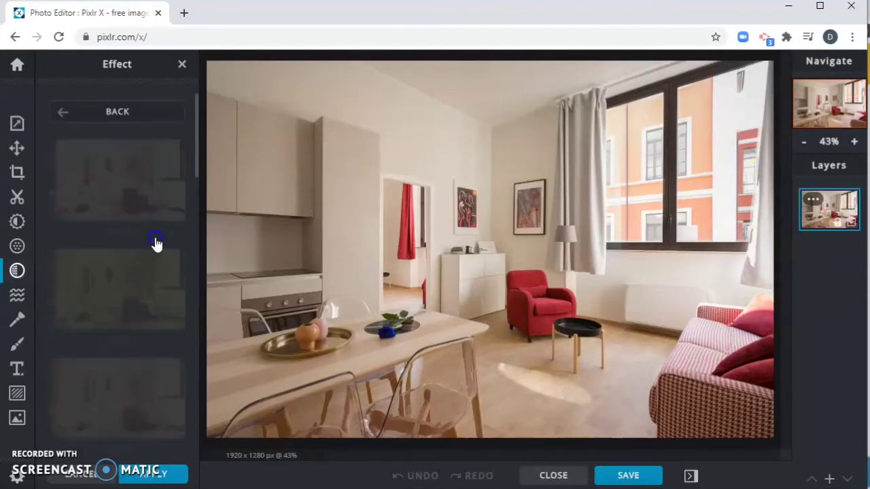
left_click(110, 109)
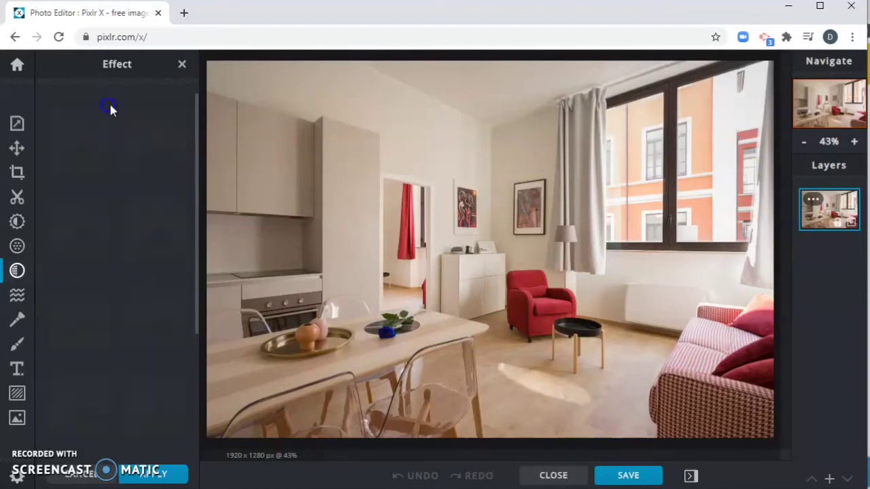
left_click(153, 223)
scroll(148, 235, "down", 5)
scroll(150, 235, "down", 8)
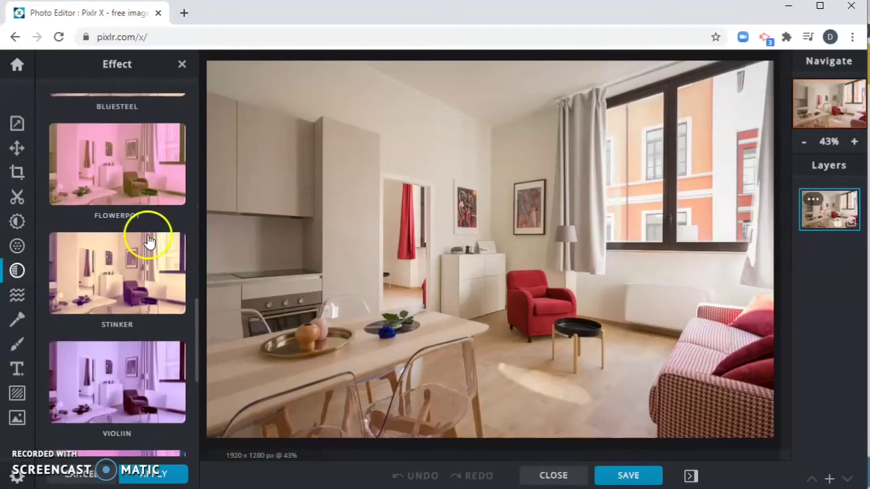
scroll(149, 234, "up", 6)
scroll(107, 157, "up", 10)
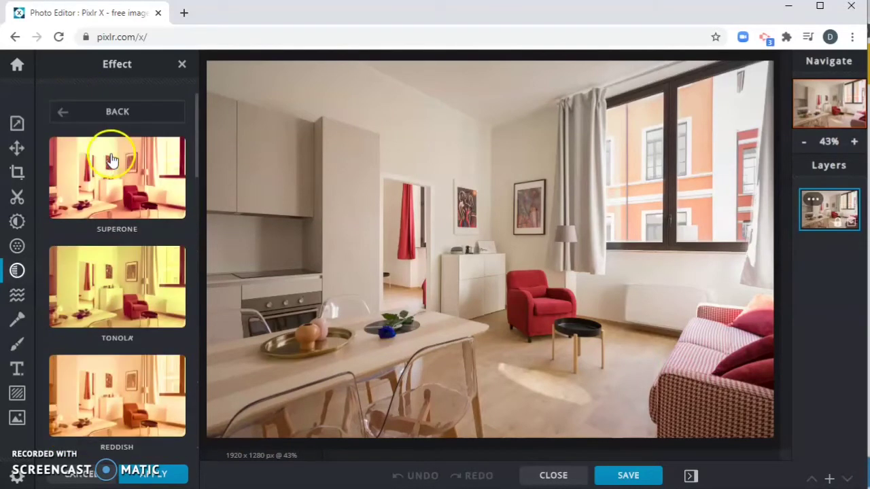
left_click(63, 111)
Apply the TOO-OLD category's TOM effect at 100 to make the photo black and white
left_click(150, 148)
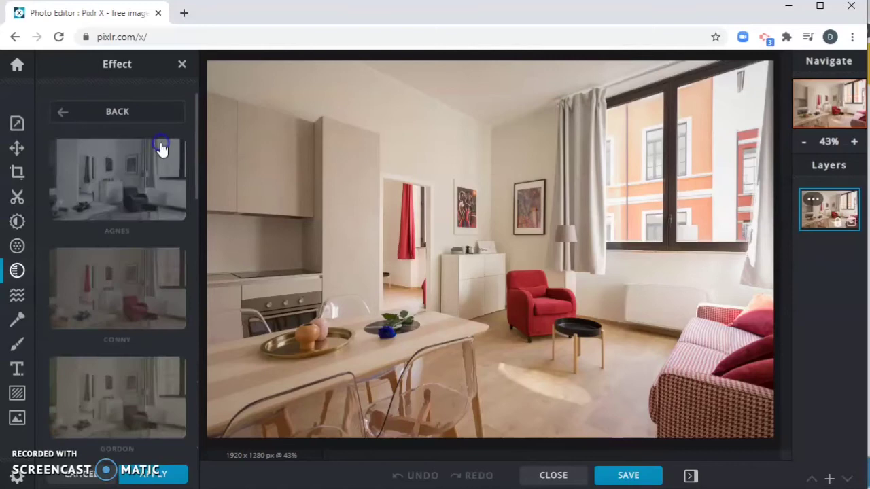
scroll(142, 297, "down", 3)
scroll(141, 297, "down", 5)
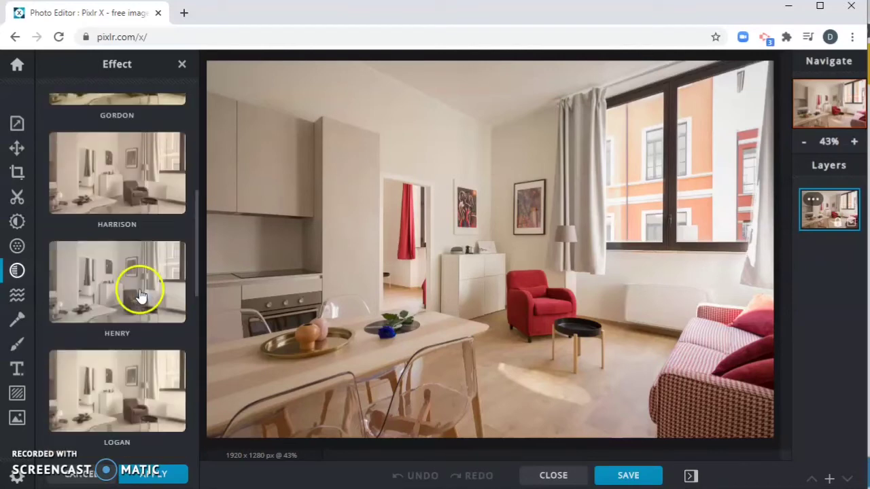
scroll(142, 296, "down", 3)
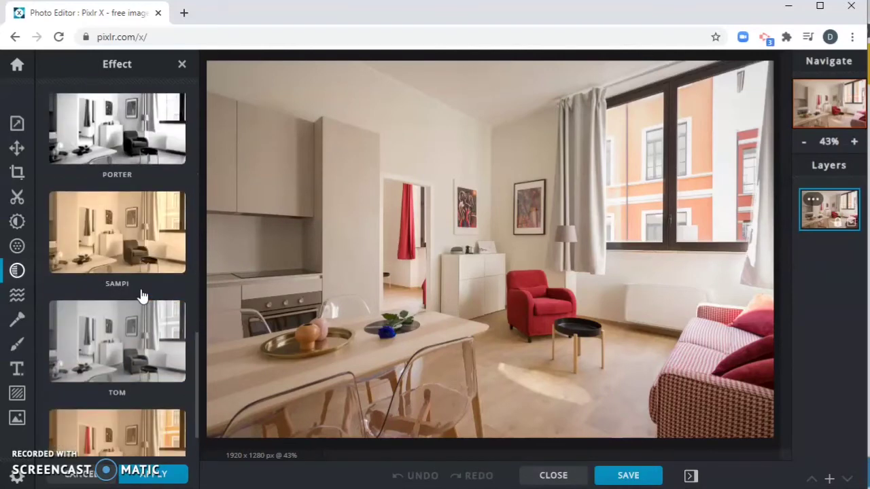
scroll(142, 297, "down", 1)
left_click(142, 294)
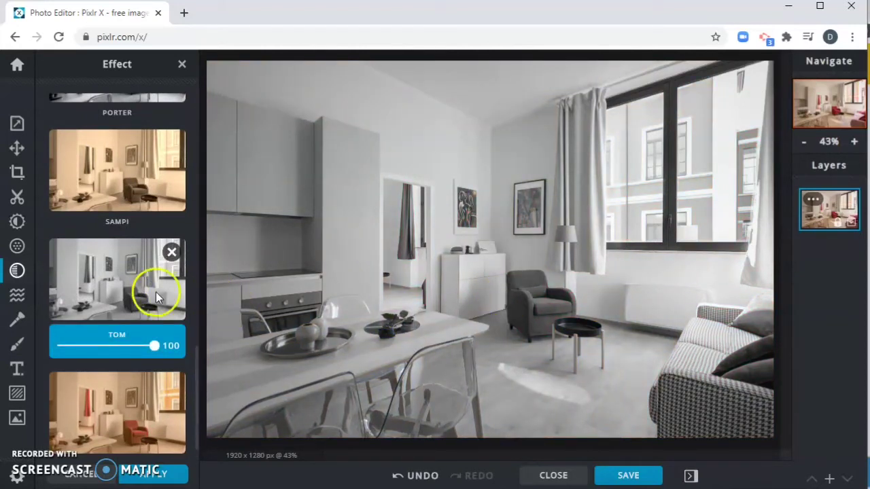
Apply the TOM effect and add an Empty layer above the room photo
left_click(159, 476)
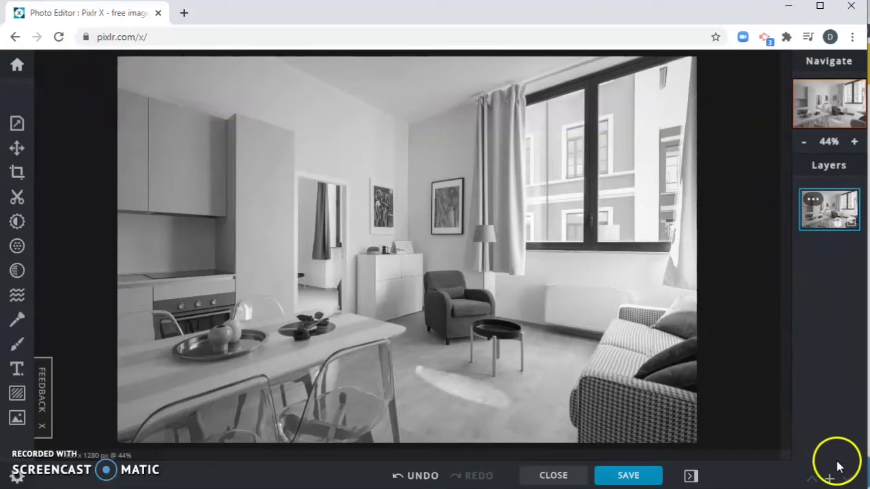
left_click(829, 479)
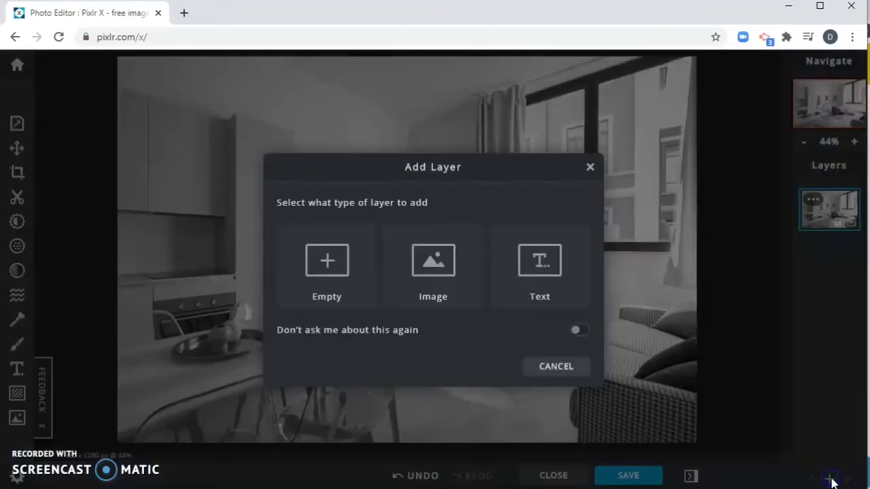
left_click(337, 271)
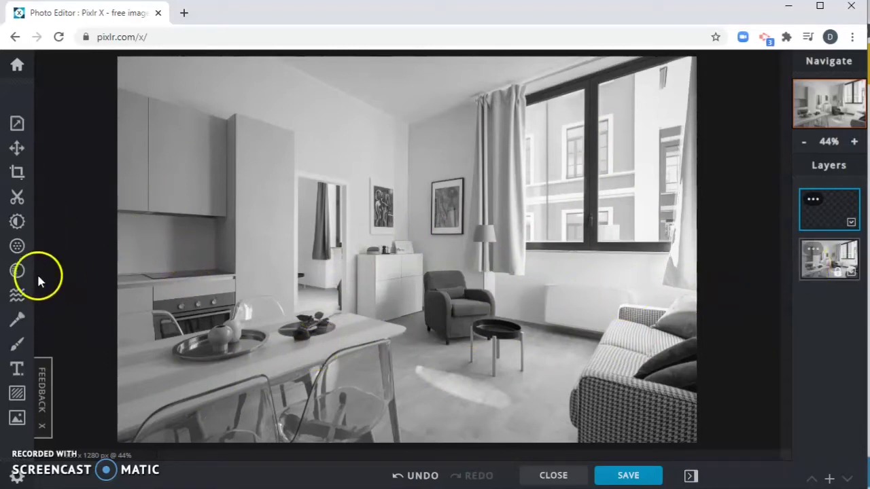
Choose the circle shape in Draw, sketch a trial white oval on the wall, then undo it
left_click(17, 348)
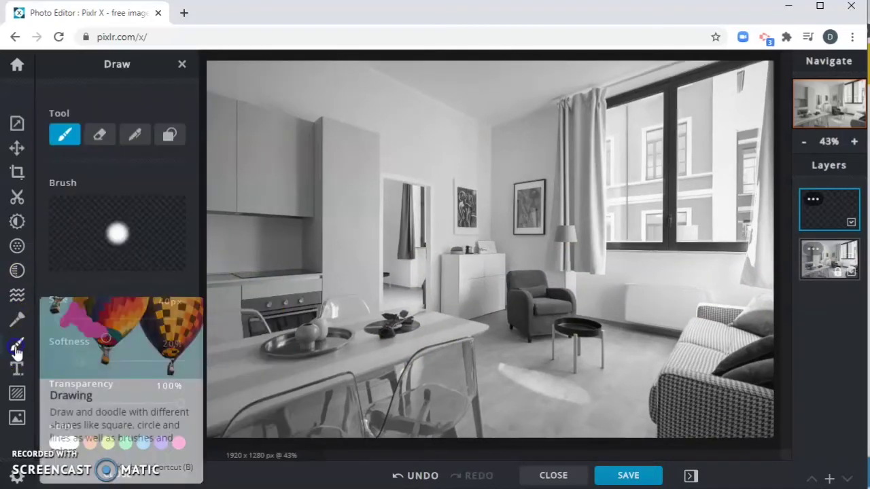
left_click(170, 136)
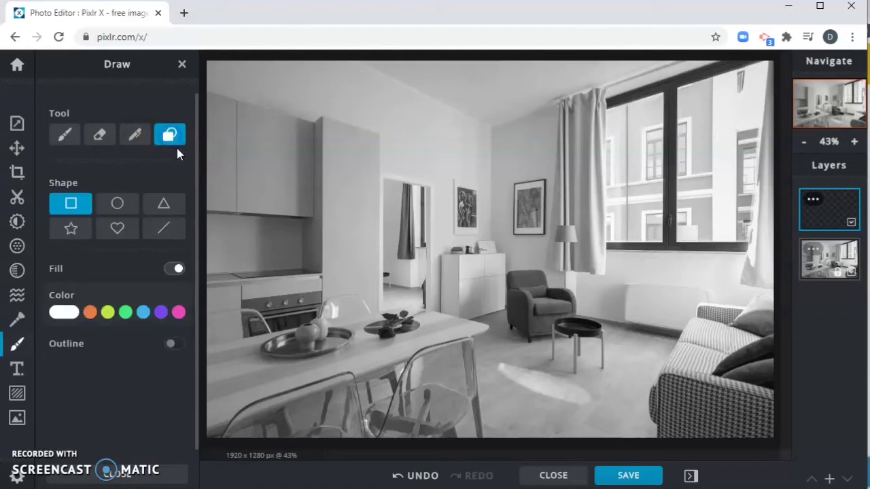
left_click(118, 204)
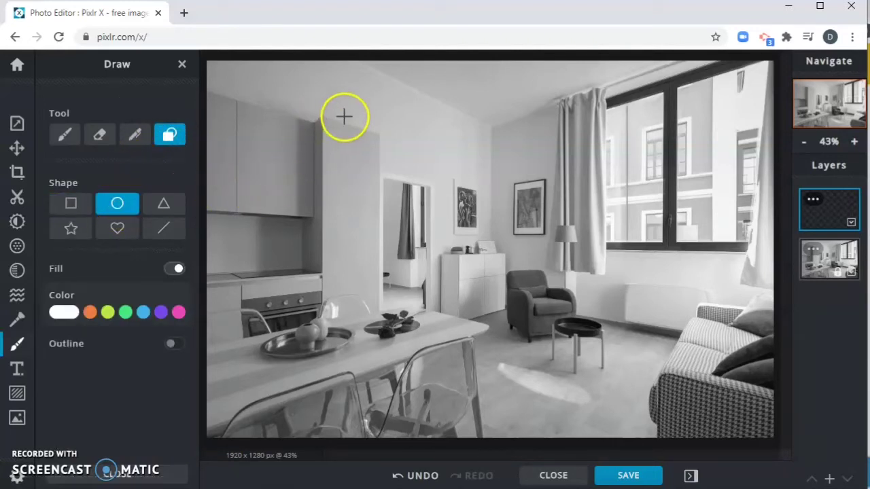
left_click(71, 313)
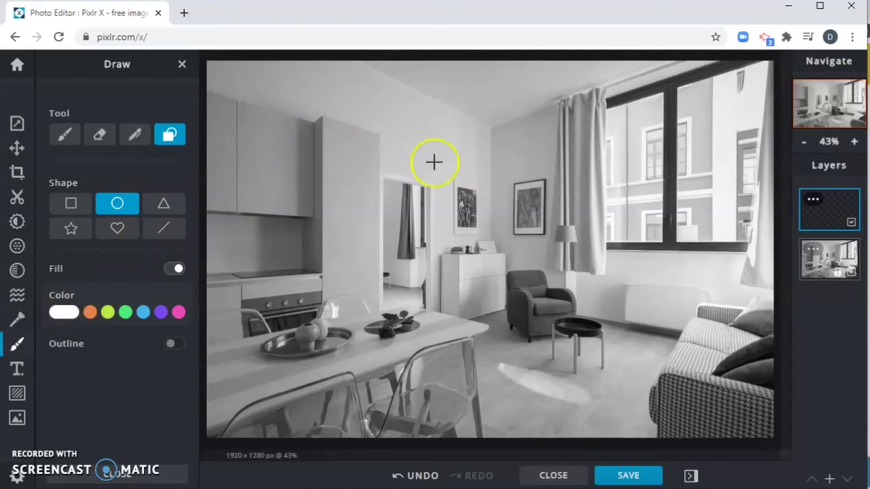
left_click_drag(430, 132, 477, 178)
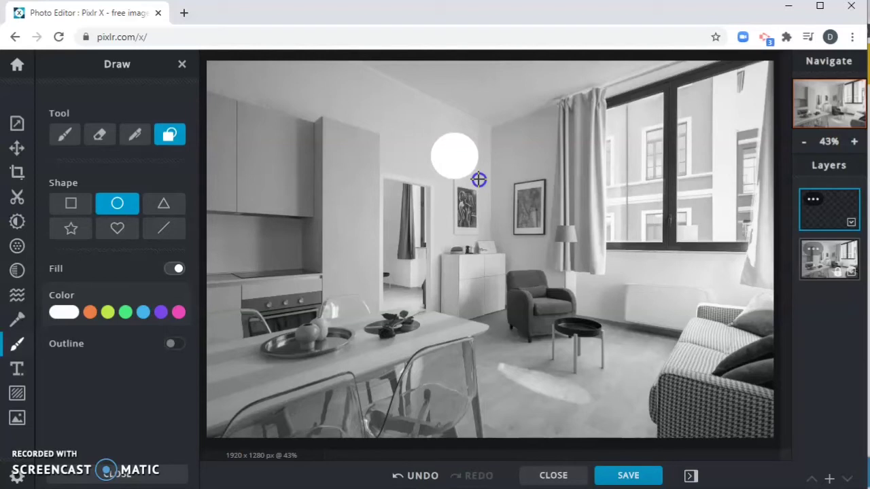
left_click_drag(479, 179, 451, 170)
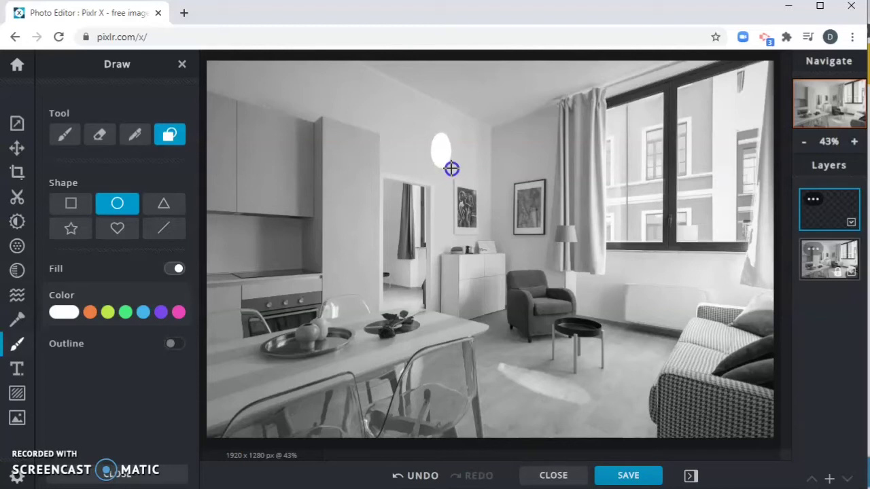
left_click_drag(450, 169, 447, 166)
left_click_drag(451, 167, 440, 156)
left_click_drag(444, 160, 443, 159)
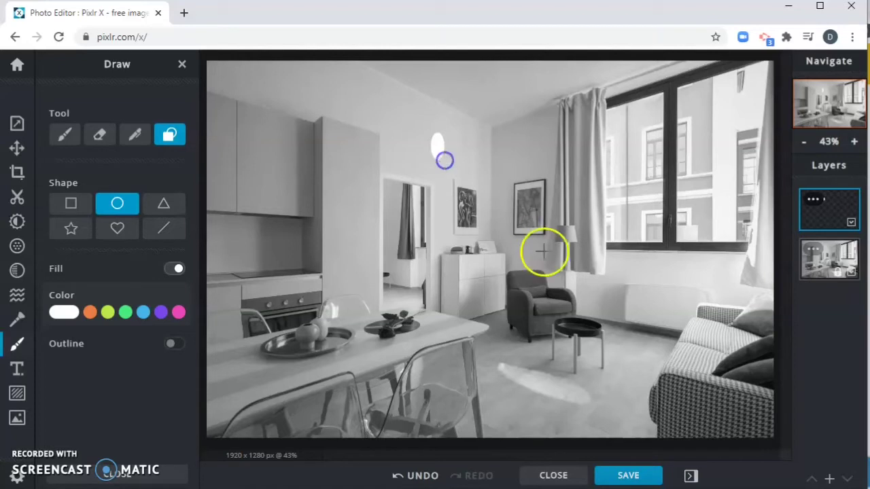
left_click(398, 478)
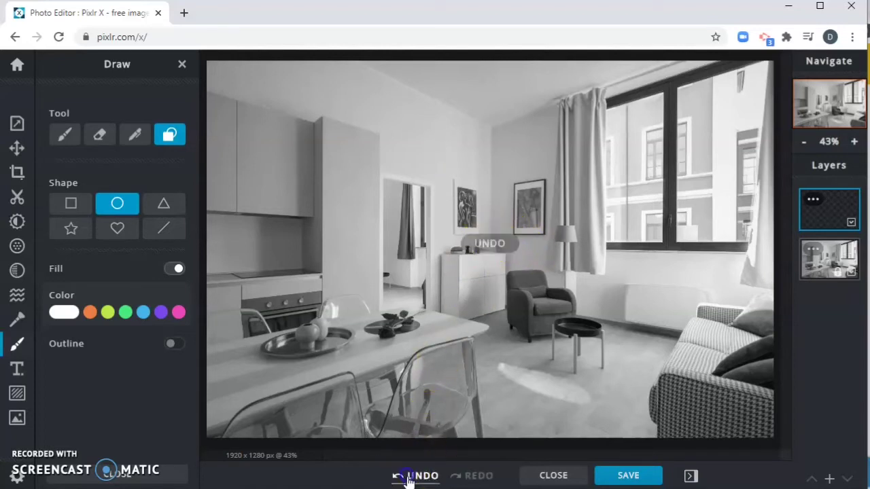
Set the filled circle colour to bright green #01E309, dismissing the advert over the photo
left_click(66, 316)
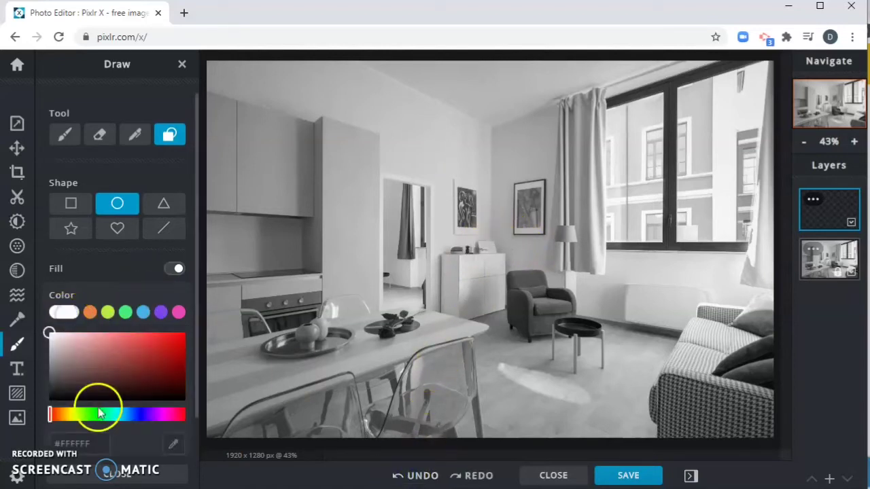
left_click_drag(101, 413, 91, 416)
left_click_drag(96, 353, 178, 335)
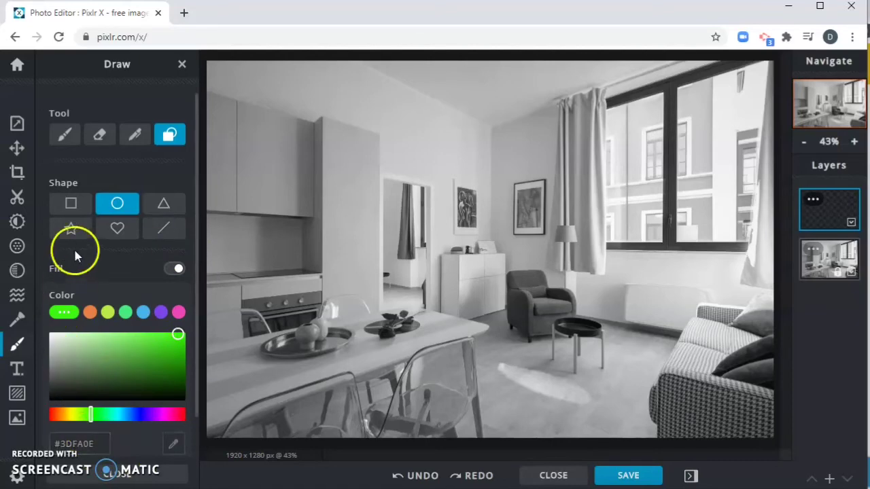
left_click(124, 477)
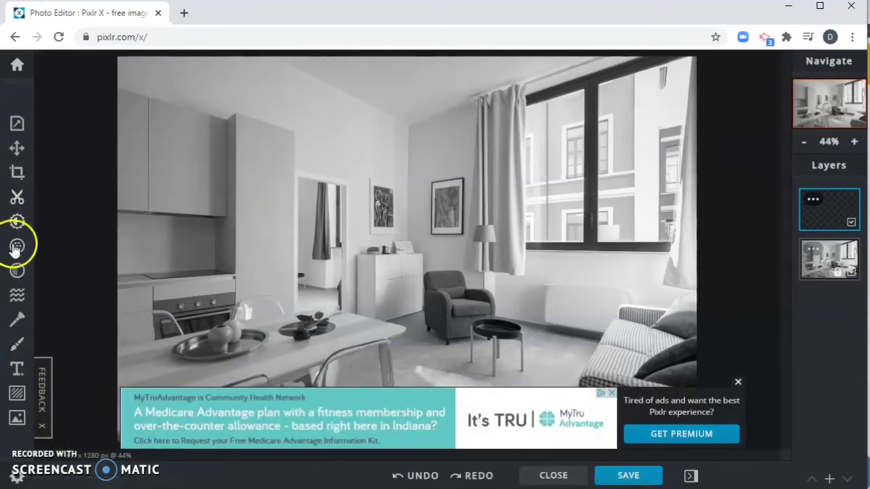
left_click(17, 345)
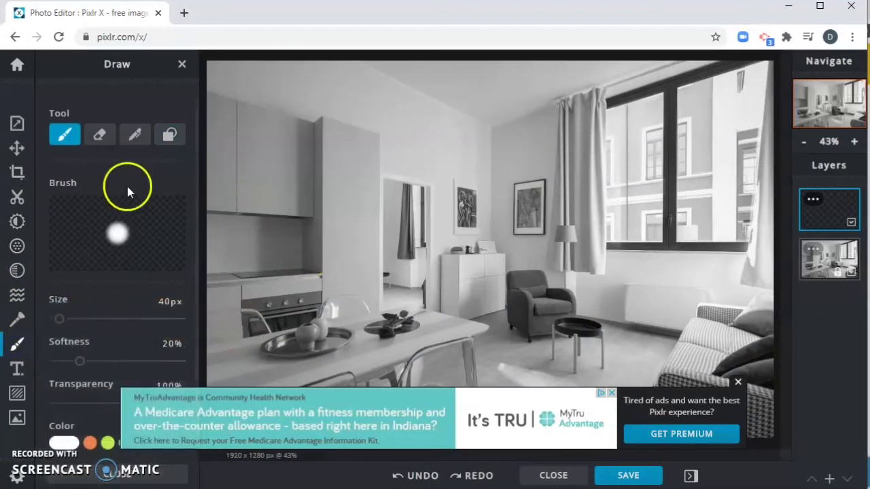
left_click(169, 134)
left_click(59, 311)
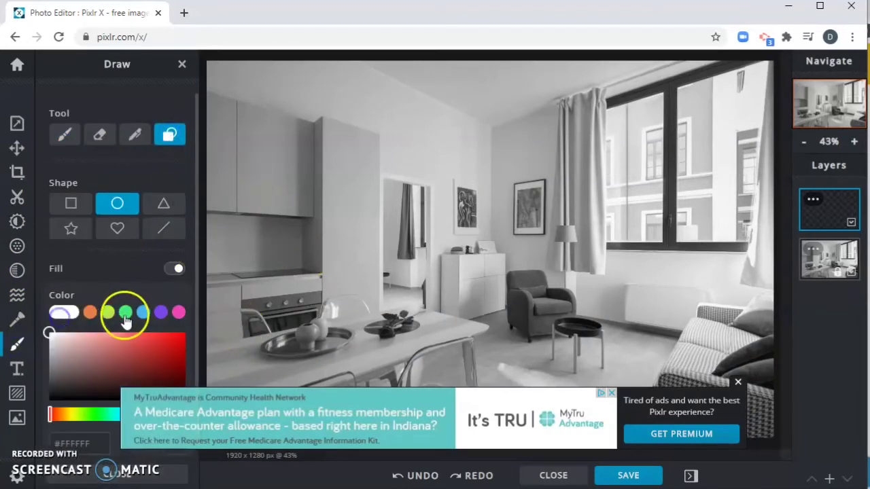
left_click(125, 311)
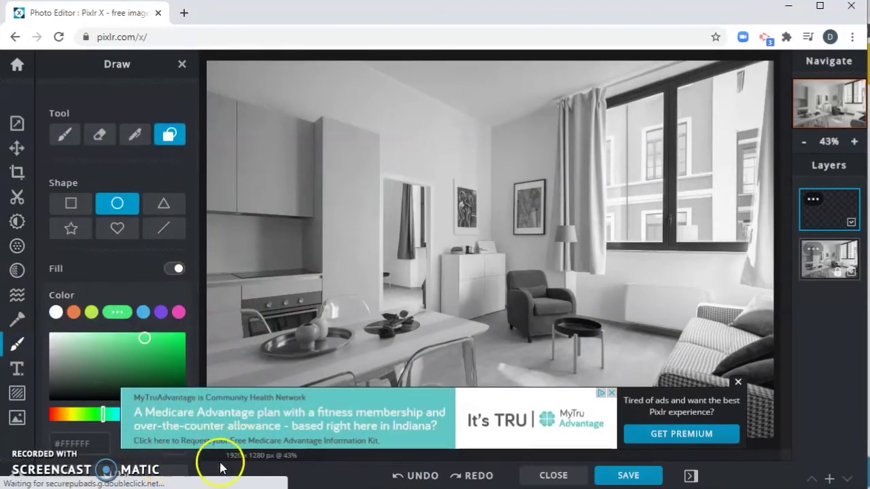
left_click(737, 382)
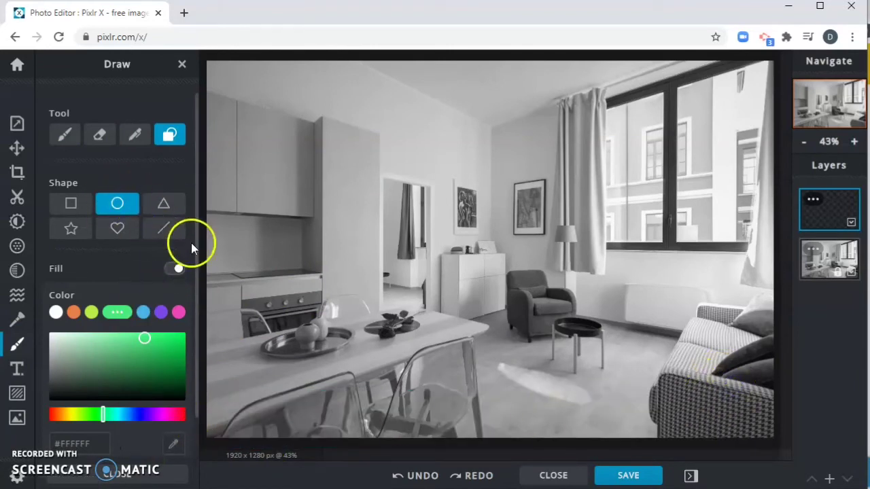
left_click_drag(165, 337, 185, 340)
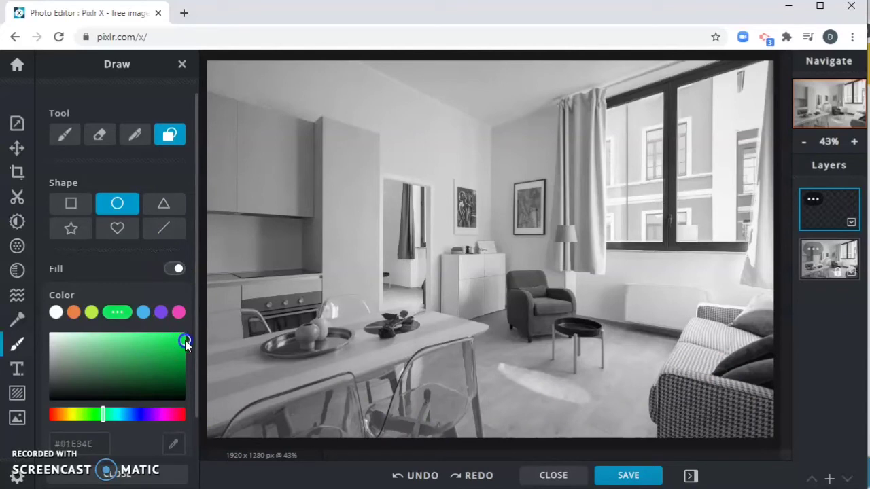
left_click(99, 414)
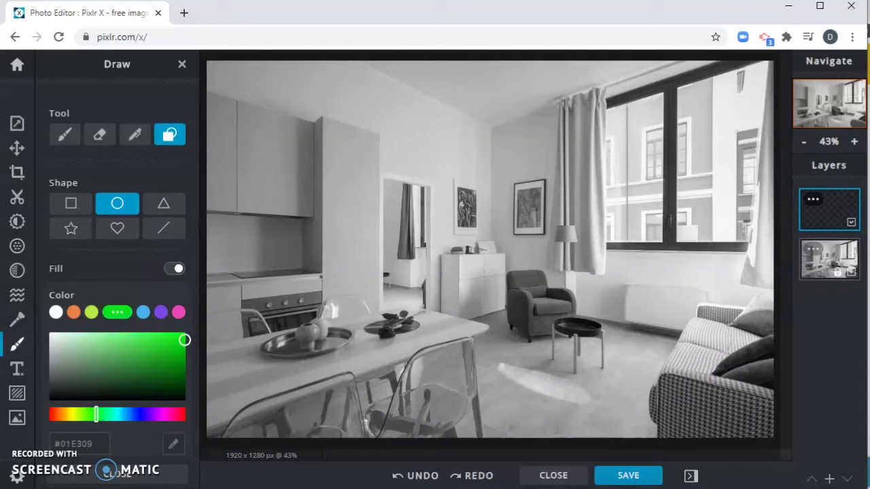
left_click(848, 223)
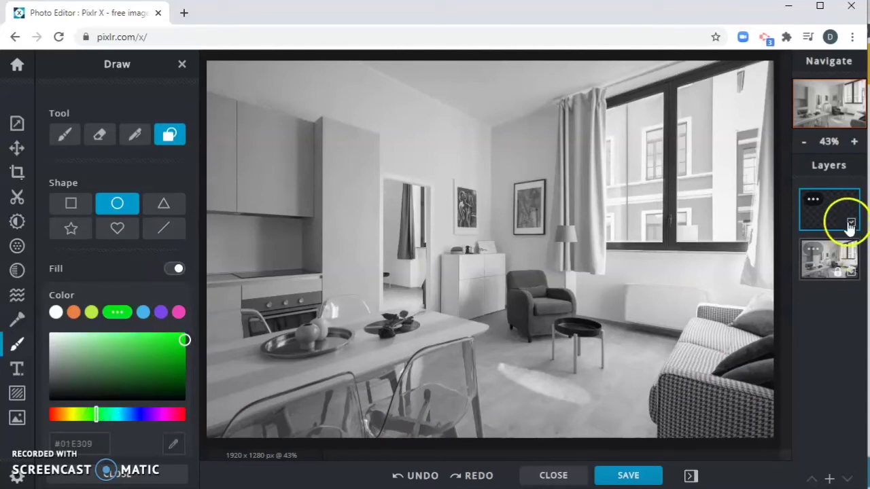
Set Layer 2's transparency to 85 and close its layer settings
left_click(813, 200)
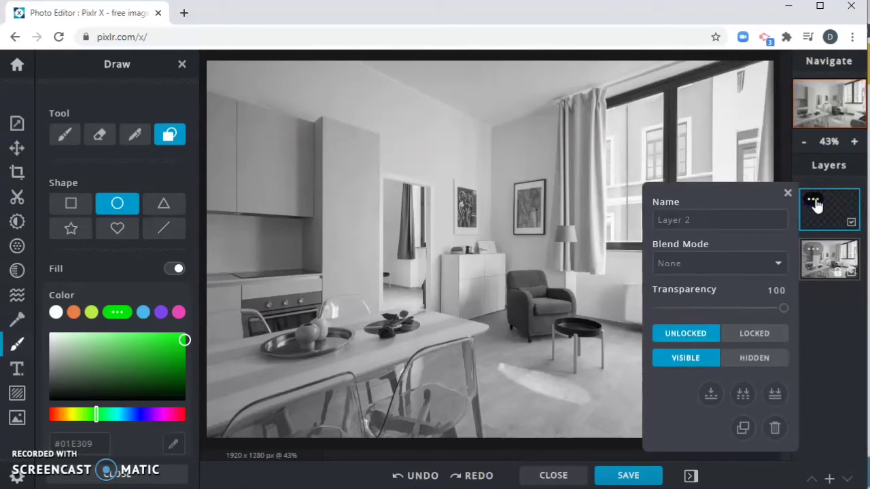
left_click(814, 201)
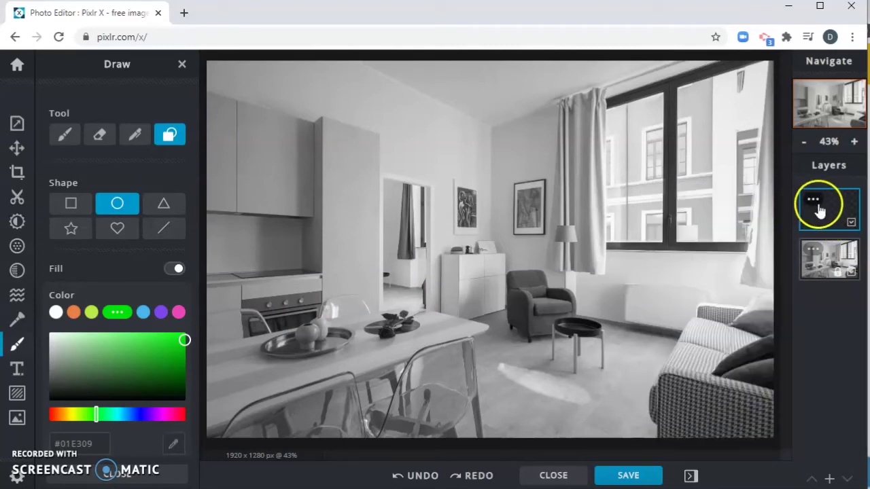
left_click(813, 201)
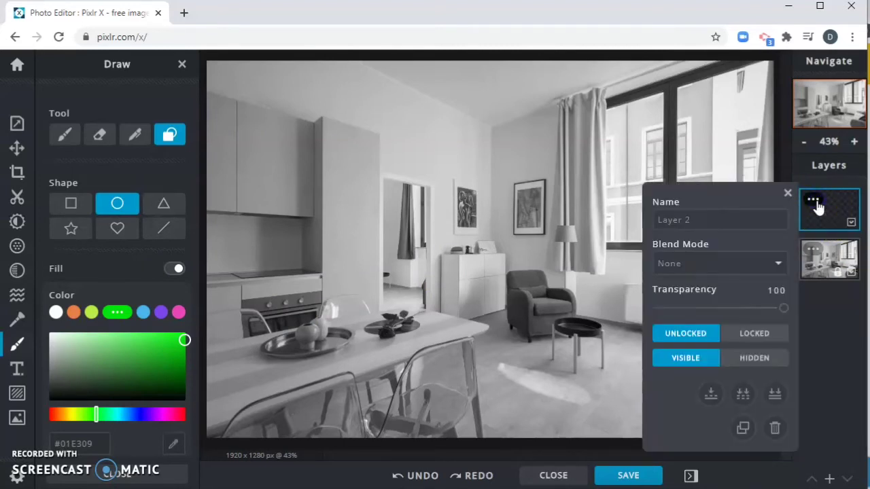
left_click(784, 308)
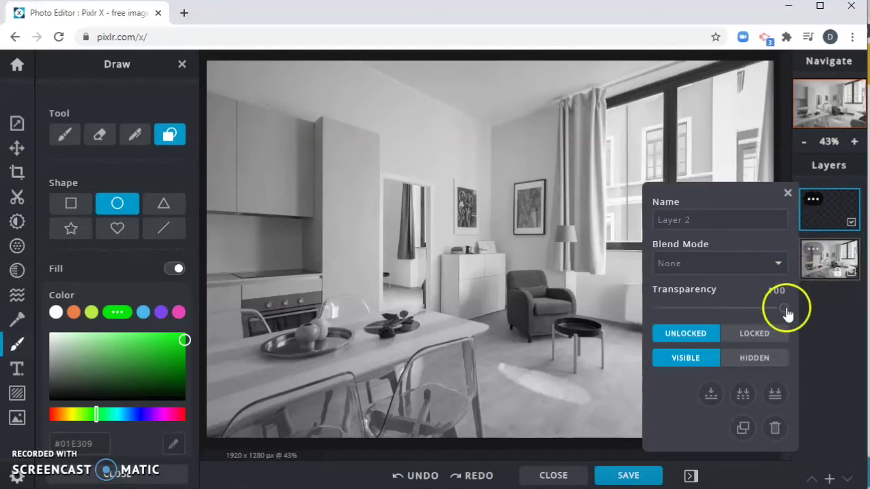
left_click_drag(784, 309, 760, 311)
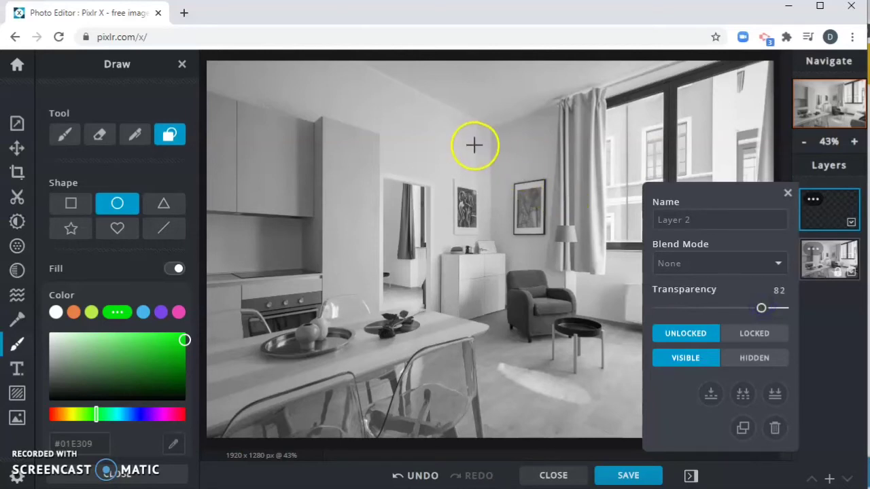
left_click_drag(762, 310, 763, 311)
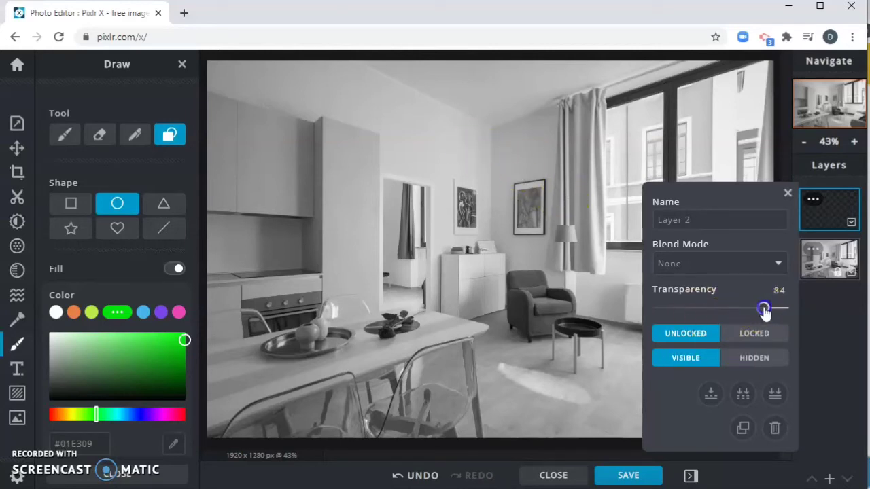
left_click(788, 193)
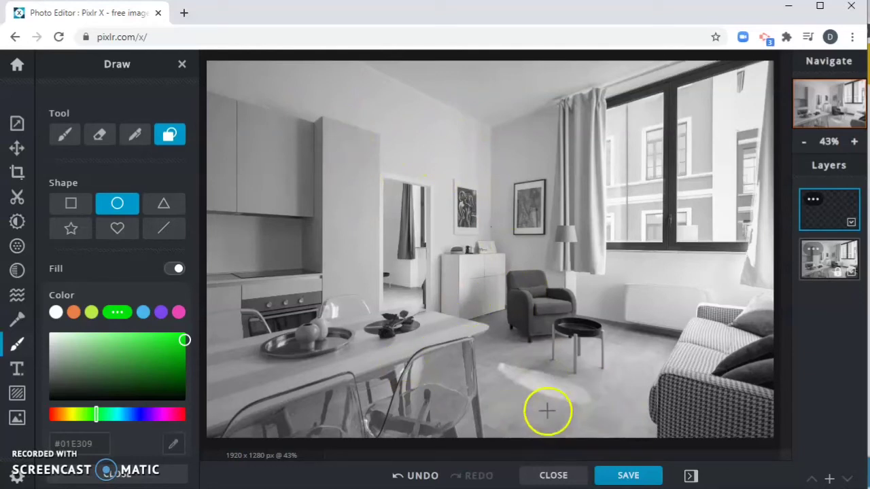
Draw green circles at the bottom of the floor and near the sofa
left_click_drag(546, 407, 572, 426)
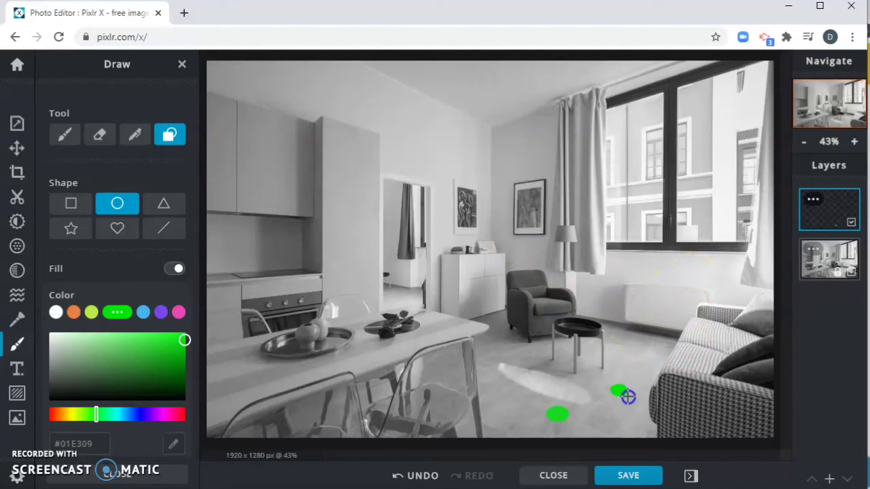
mouse_move(627, 397)
left_mouse_down()
mouse_move(628, 384)
mouse_move(622, 411)
mouse_move(670, 331)
mouse_move(632, 405)
mouse_move(644, 396)
mouse_move(632, 399)
left_mouse_up()
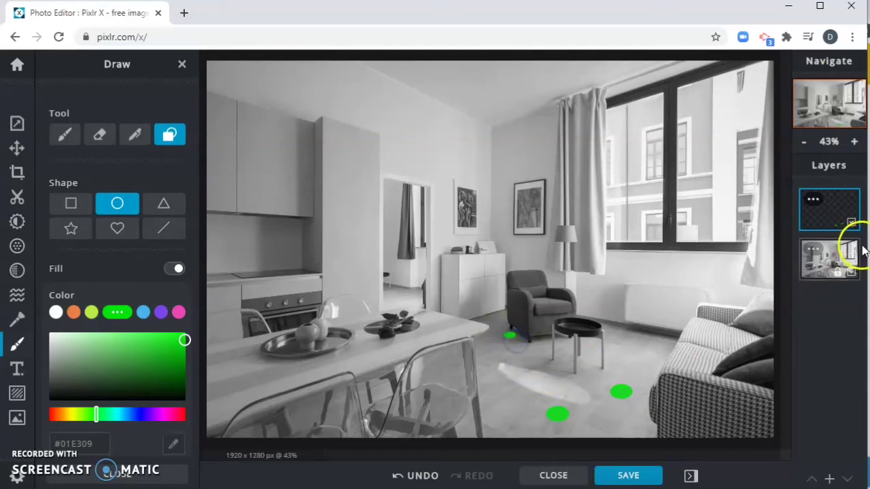
left_click(813, 199)
left_click_drag(764, 308, 718, 312)
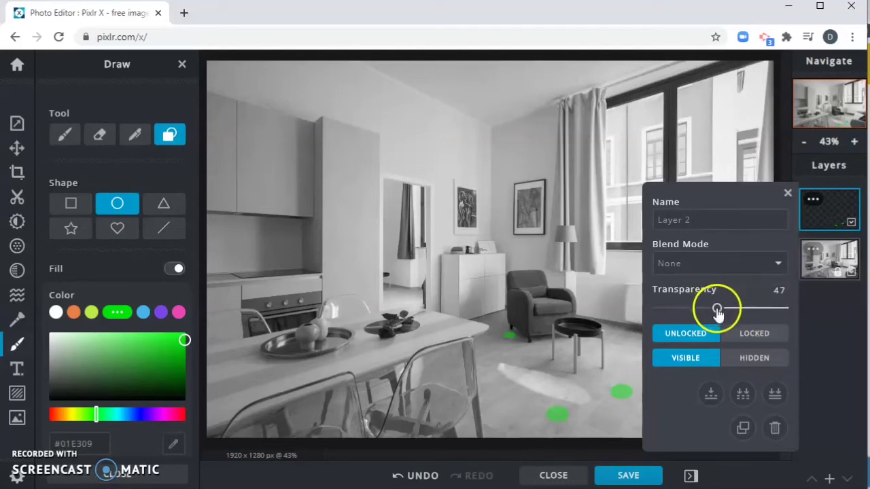
left_click(787, 194)
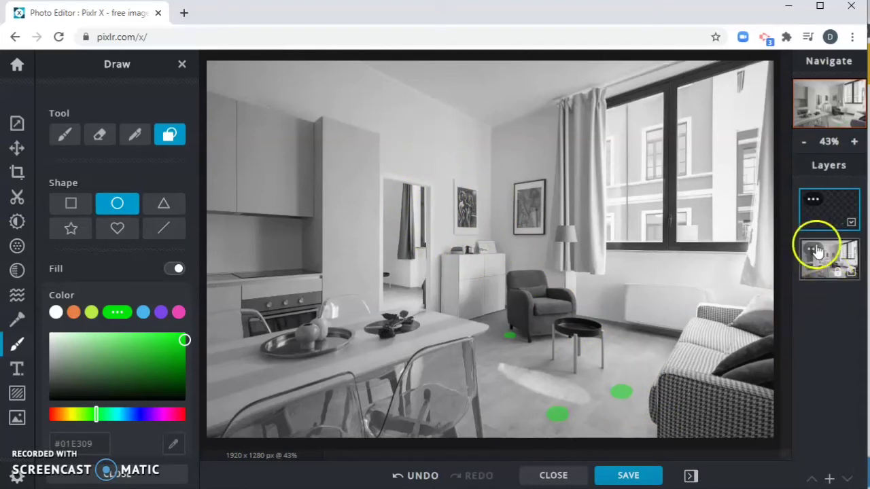
Add green dots on the kitchen cabinet, upper walls, by the curtain and below the window
left_click(356, 172)
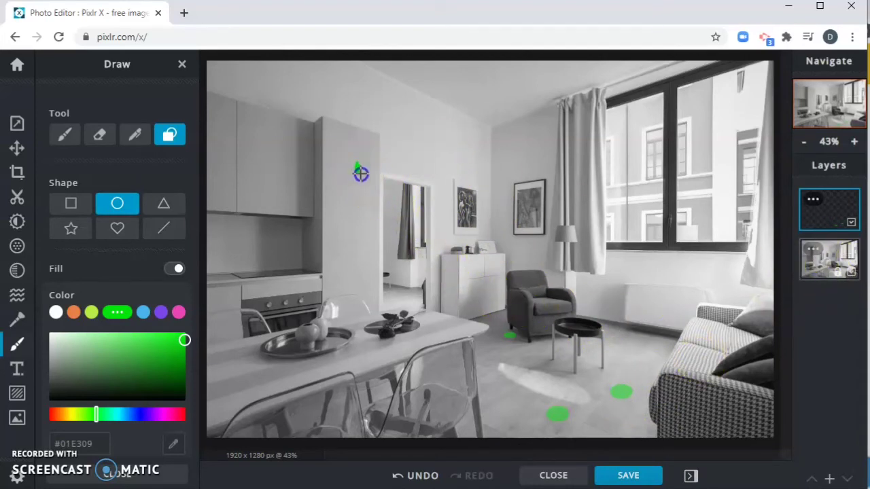
left_click(448, 133)
left_click(466, 157)
left_click(512, 141)
left_click(545, 143)
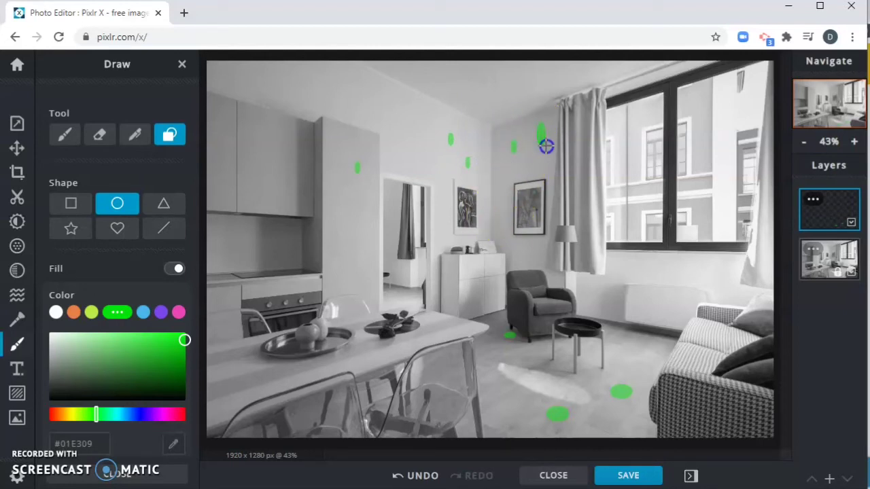
left_click_drag(653, 269, 663, 286)
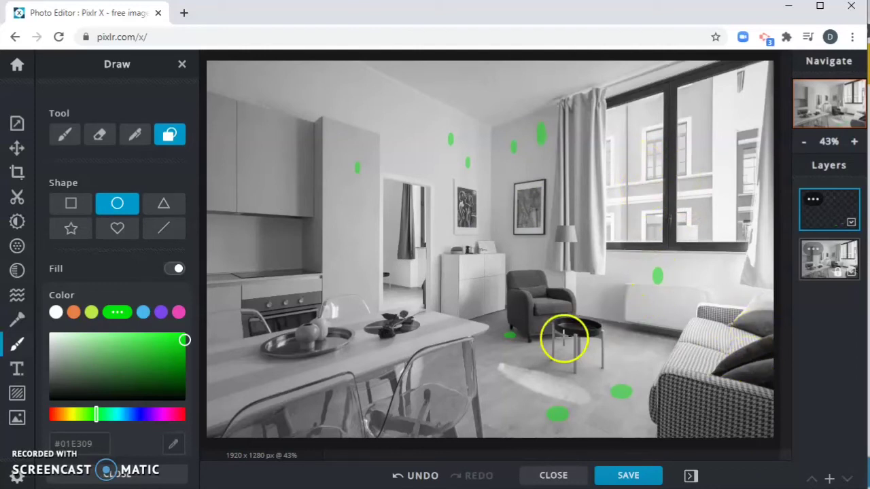
Draw three green ovals on the ceiling and a tall dot on the upper wall
left_click_drag(456, 90, 490, 104)
left_click(537, 82)
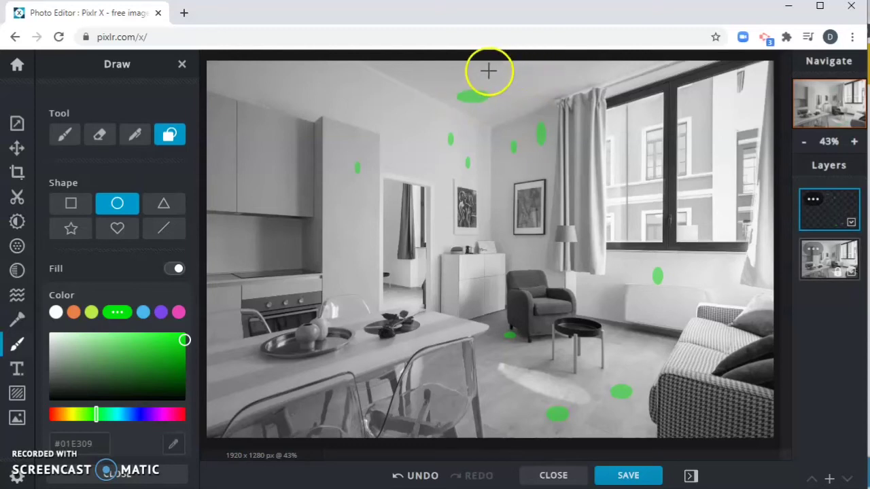
left_click_drag(489, 70, 540, 83)
left_click(516, 105)
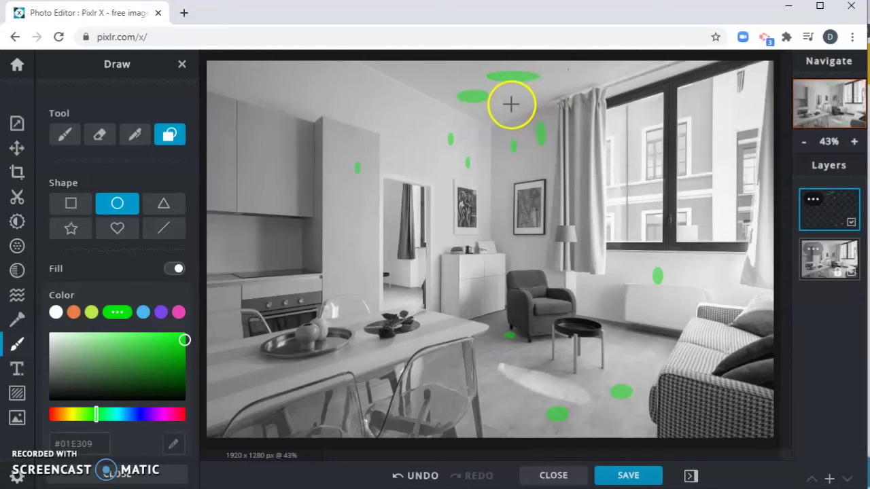
left_click(419, 117)
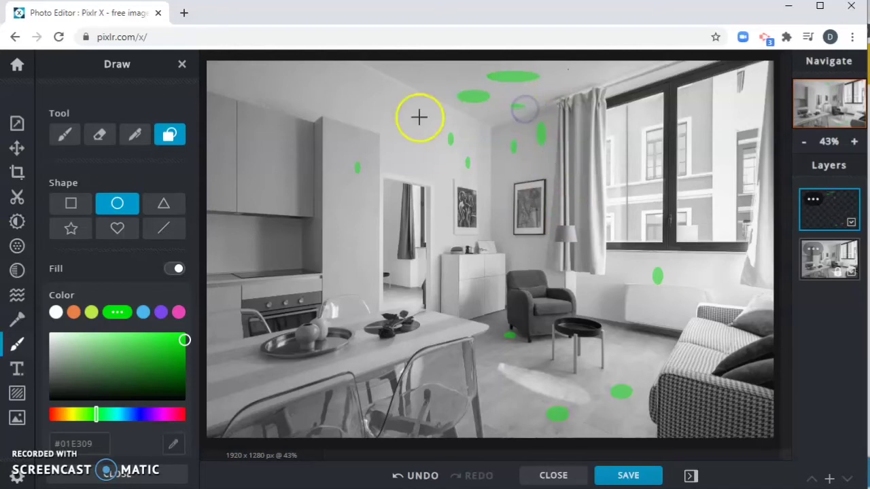
left_click_drag(416, 72, 442, 80)
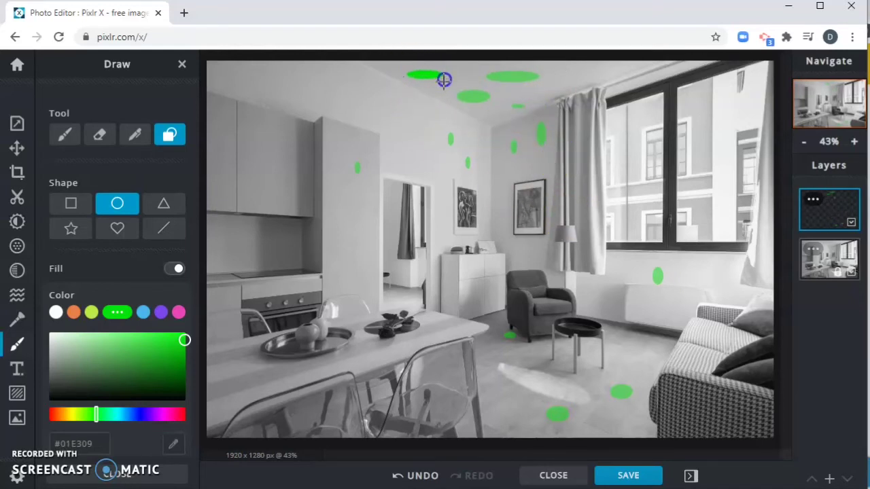
left_click(567, 219)
left_click(392, 124)
left_click_drag(383, 109, 396, 134)
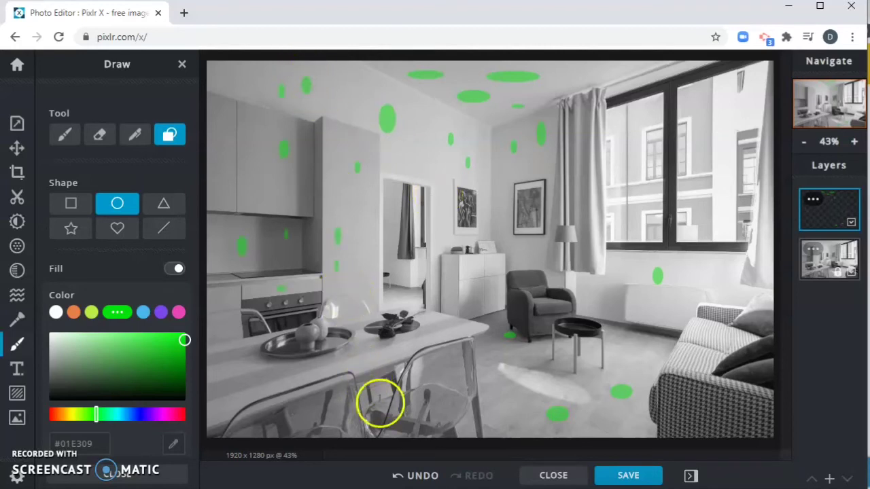
Undo the last three shapes, then add small dots on the kitchen wall and table
left_click(419, 477)
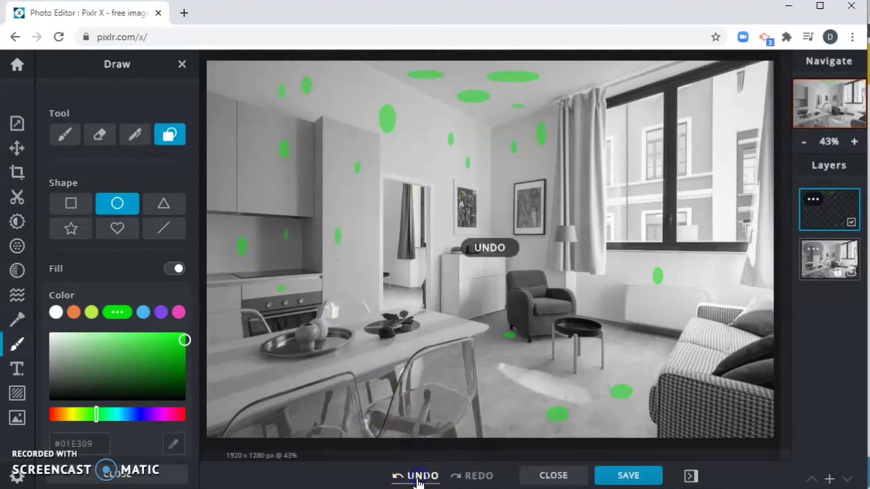
left_click(416, 479)
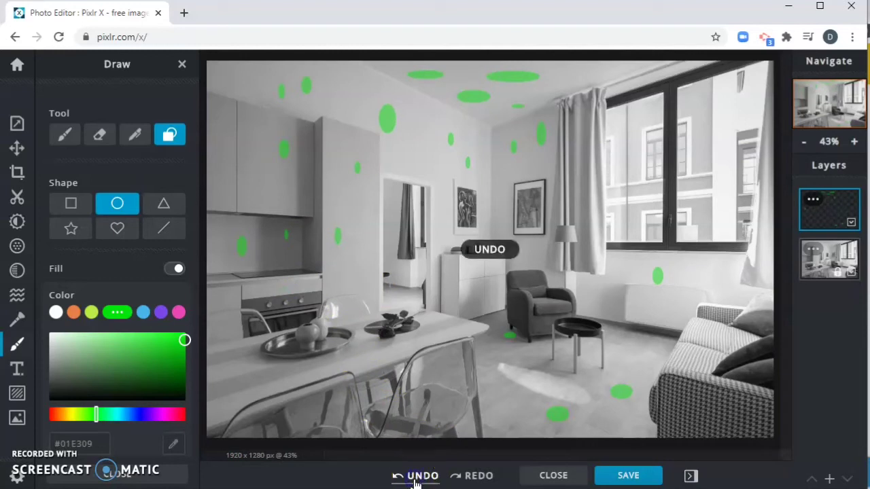
left_click(416, 479)
left_click(281, 243)
left_click_drag(283, 235, 286, 244)
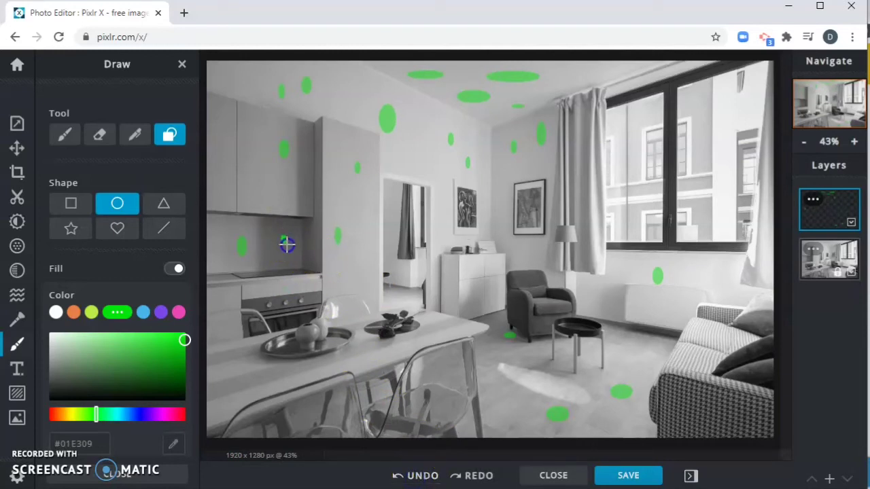
left_click_drag(353, 359, 360, 367)
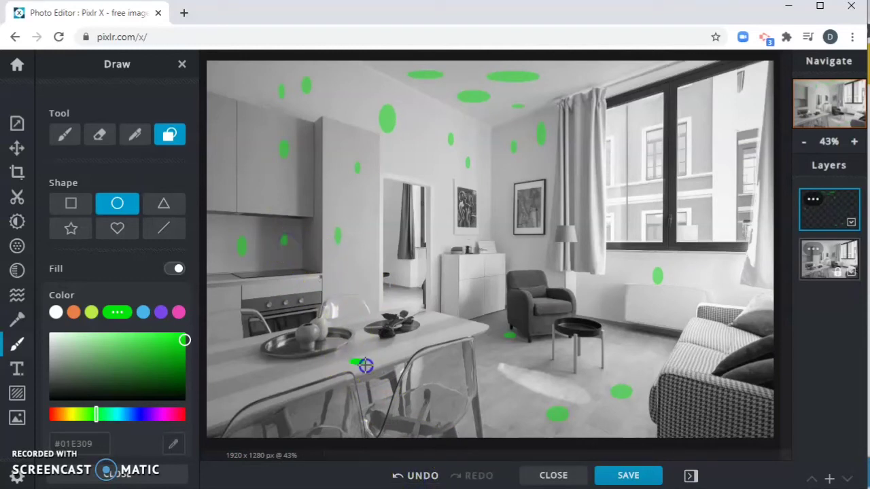
left_click(447, 324)
left_click_drag(446, 324, 454, 334)
key("ctrl+z")
Add dots by the sideboard, in the doorway and above it, discarding the armchair attempts
mouse_move(473, 284)
left_mouse_down()
mouse_move(477, 292)
mouse_move(504, 278)
left_mouse_up()
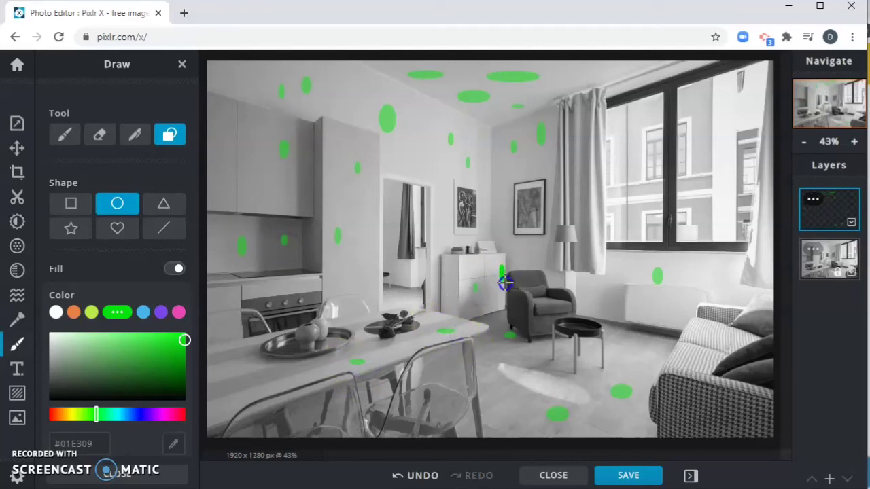
left_click_drag(511, 308, 517, 317)
key("ctrl+z")
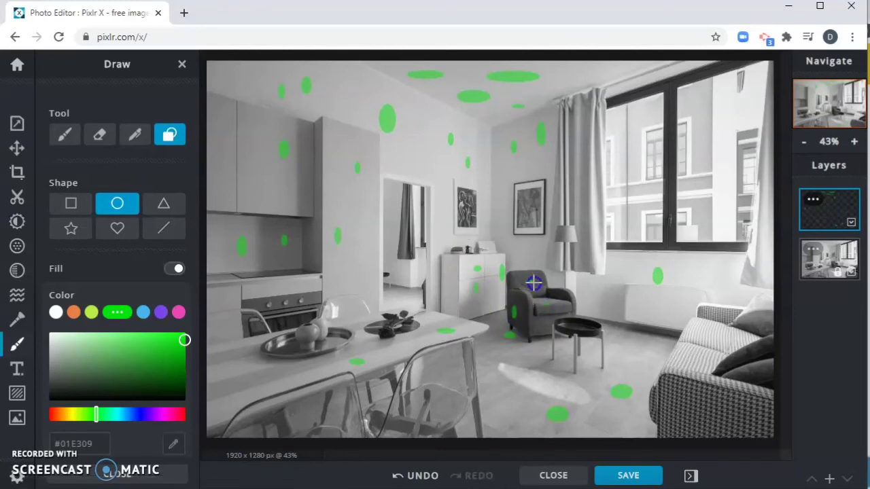
mouse_move(533, 288)
left_mouse_down()
mouse_move(503, 279)
mouse_move(515, 291)
left_mouse_up()
key("ctrl+z")
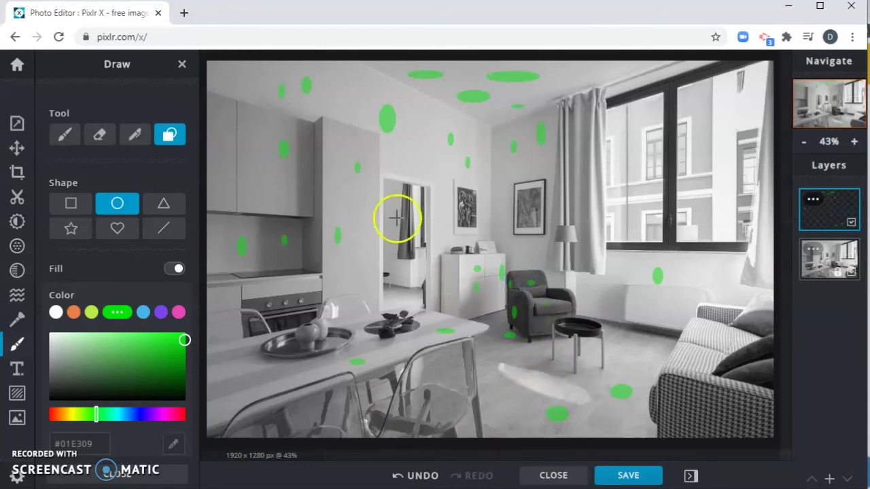
left_click_drag(392, 206, 396, 217)
left_click_drag(401, 274, 407, 280)
left_click_drag(425, 150, 426, 162)
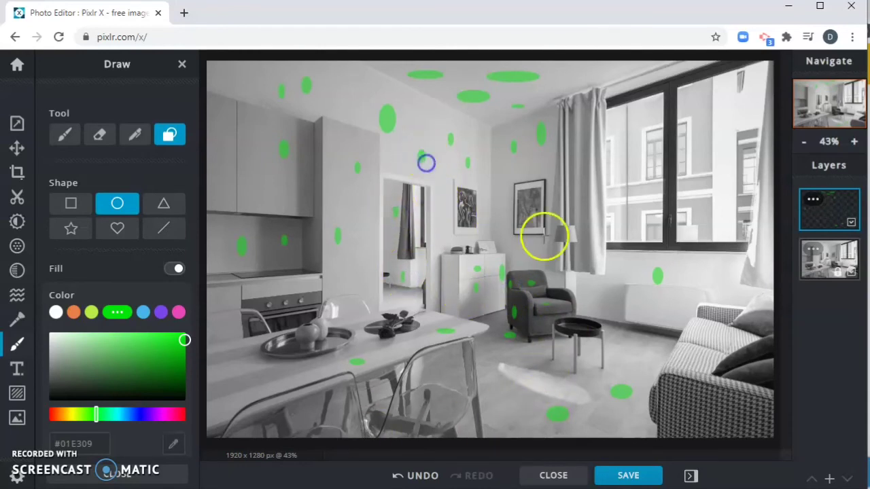
Add green dots below the window, beside the sofa, down the window frame and on the sofa
left_click_drag(600, 290, 660, 310)
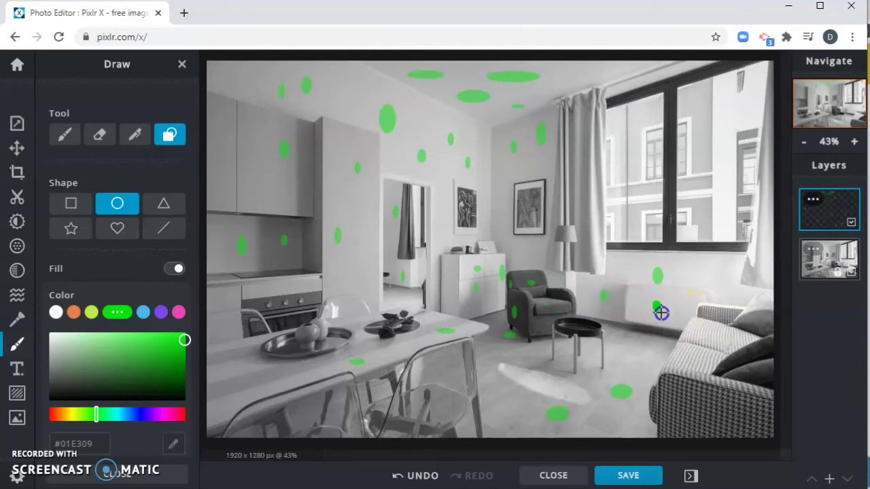
left_click_drag(711, 269, 756, 279)
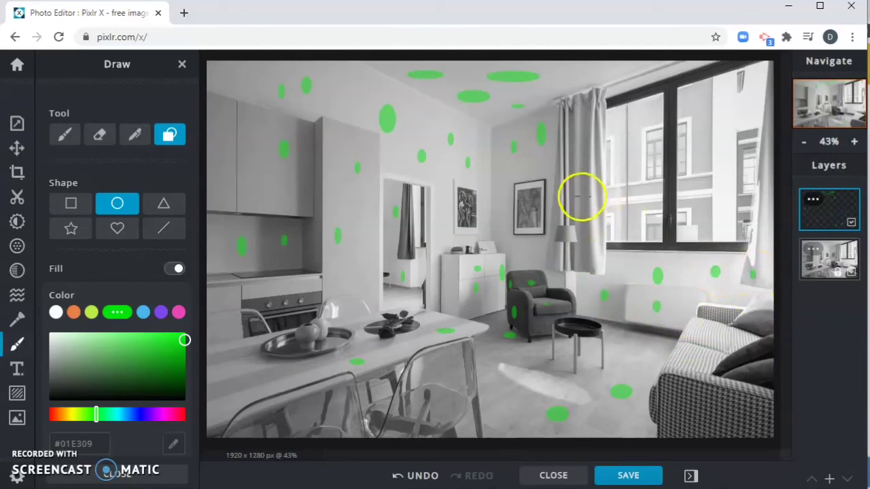
left_click_drag(582, 198, 587, 216)
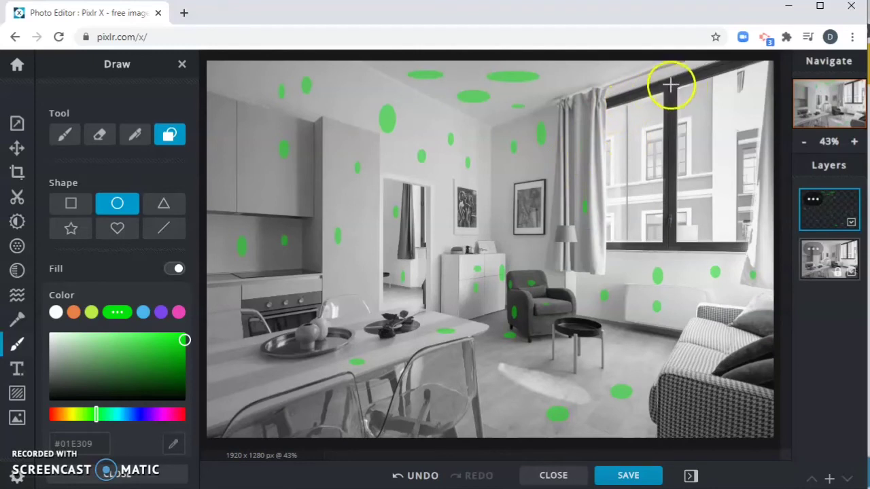
left_click_drag(670, 88, 673, 98)
left_click_drag(663, 161, 671, 178)
left_click_drag(672, 216, 680, 227)
left_click_drag(695, 329, 703, 361)
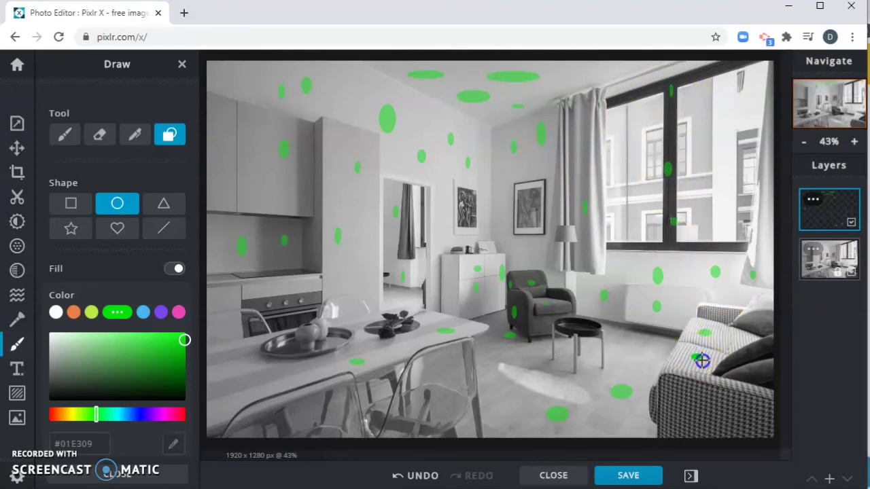
left_click_drag(682, 400, 699, 422)
left_click(485, 307)
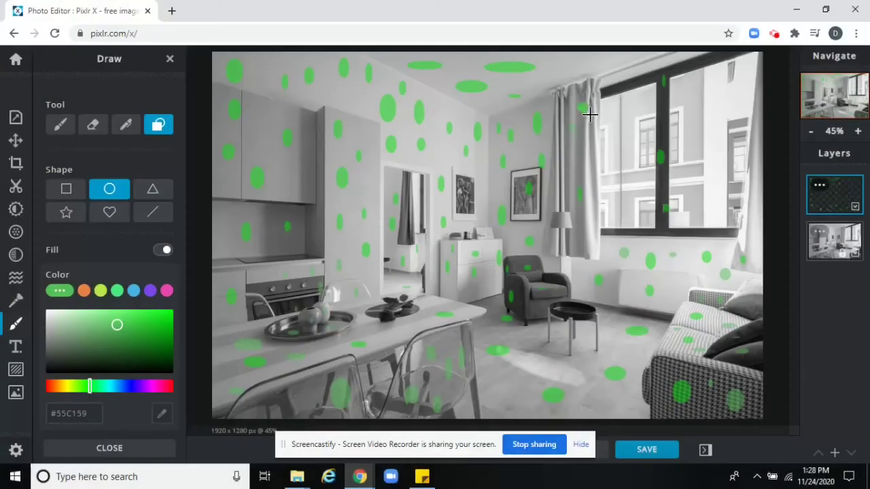
Add more green dots near the ceiling and across the floor, undoing the stray wall dots
left_click_drag(558, 60, 592, 66)
mouse_move(503, 369)
left_mouse_down()
mouse_move(529, 382)
mouse_move(566, 368)
left_mouse_up()
left_click_drag(610, 351, 632, 362)
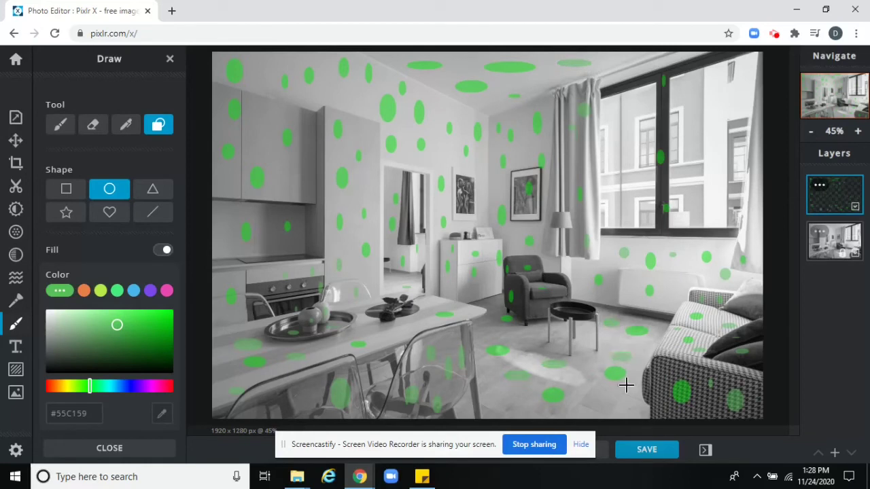
key("ctrl+z")
left_click_drag(586, 402, 618, 414)
left_click_drag(488, 387, 512, 403)
left_click_drag(354, 130, 374, 144)
key("ctrl+z")
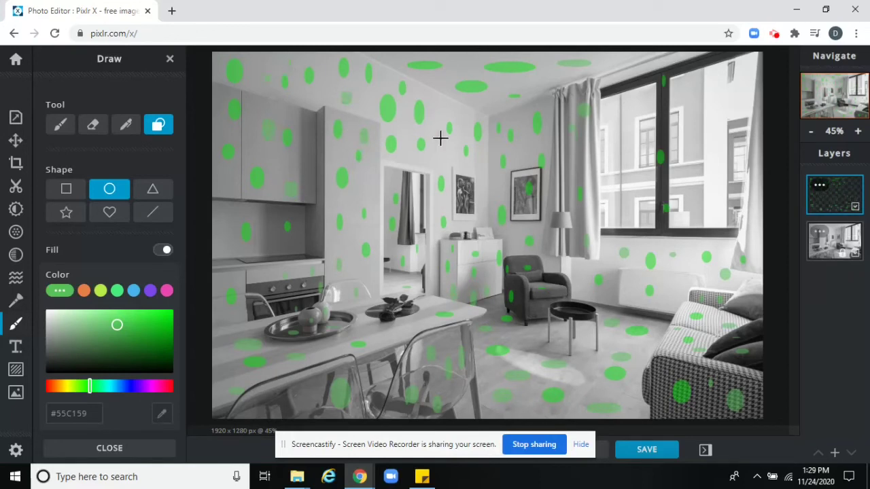
left_click_drag(224, 213, 277, 228)
key("ctrl+z")
key("ctrl+z")
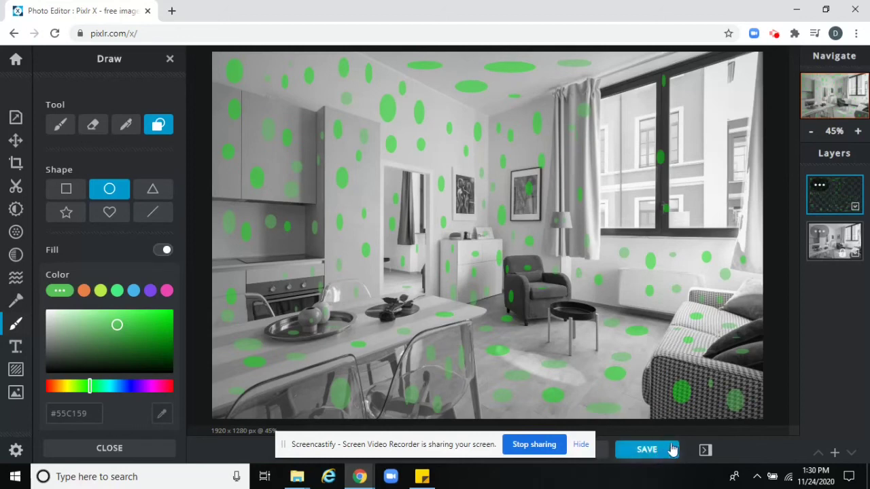
Save the image as a JPG named 'Dot Room' and download it
left_click(581, 444)
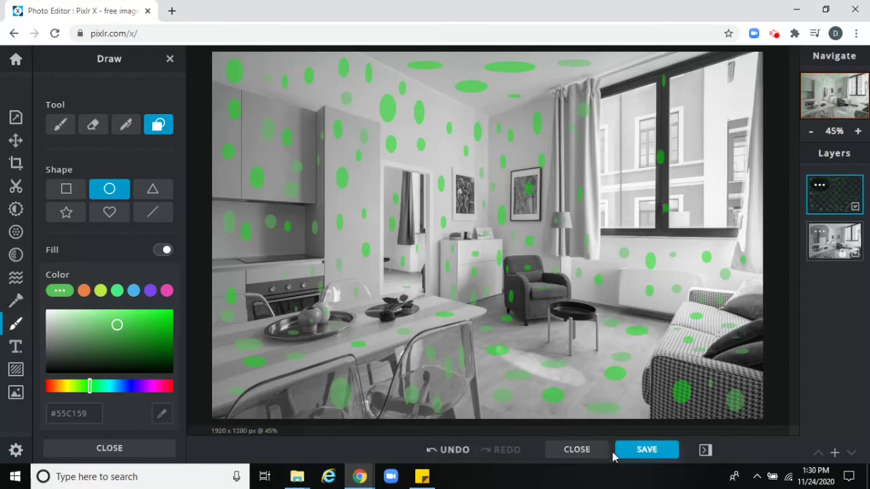
left_click(647, 451)
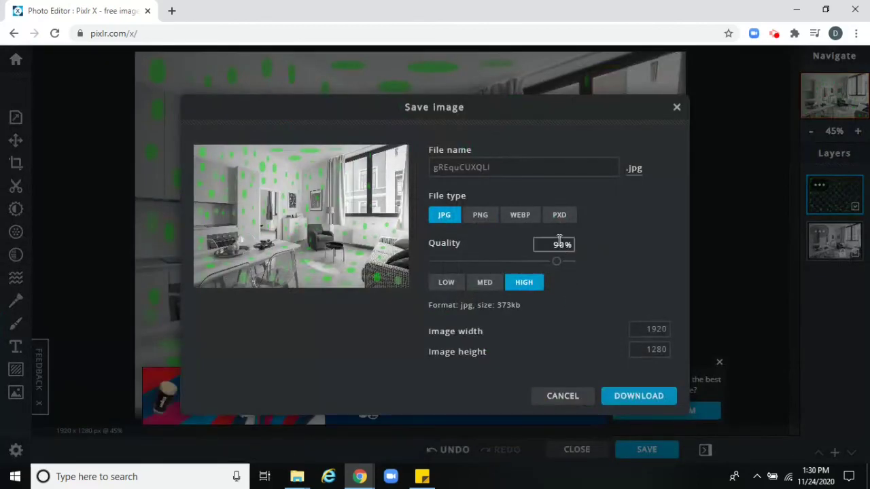
left_click(516, 166)
left_click_drag(516, 167, 404, 182)
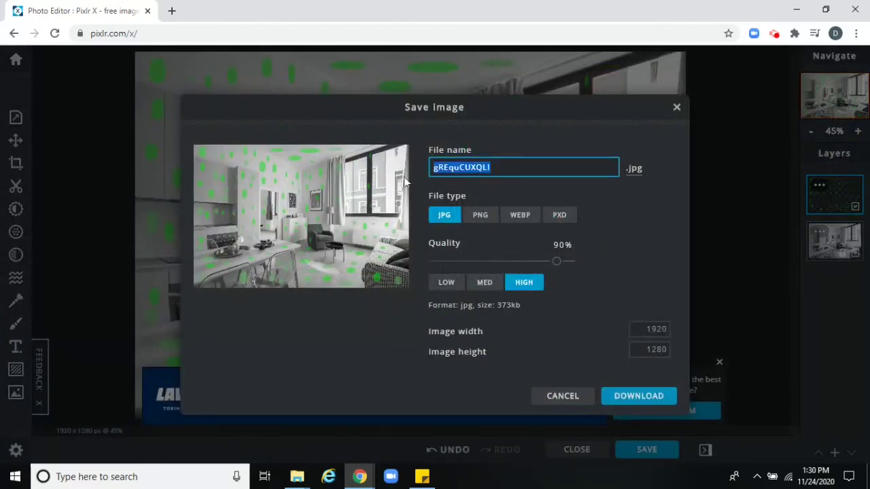
type("Do")
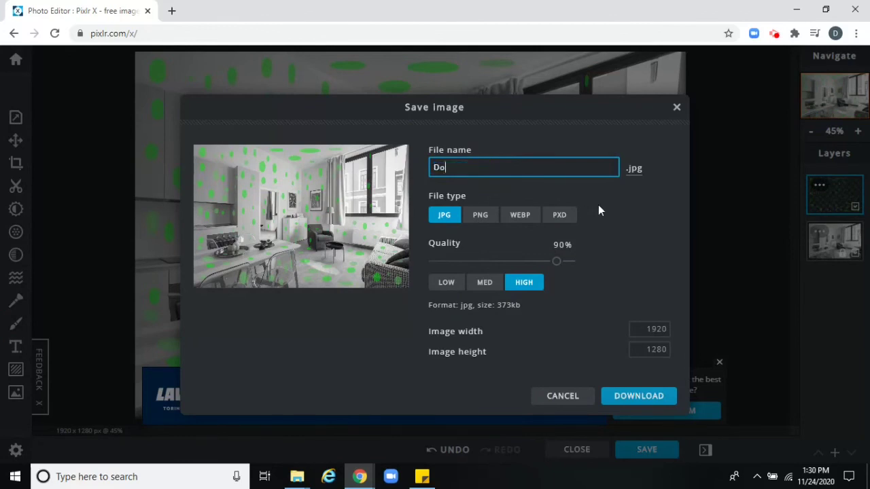
type("t Room")
left_click(646, 397)
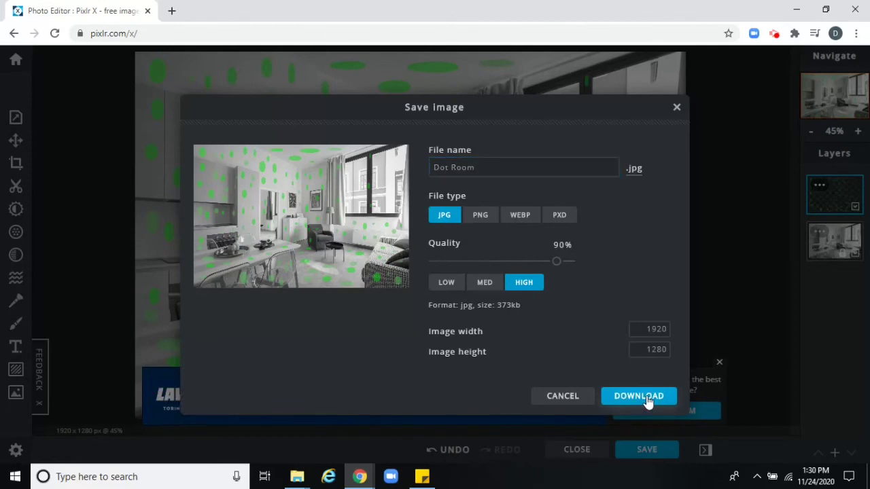